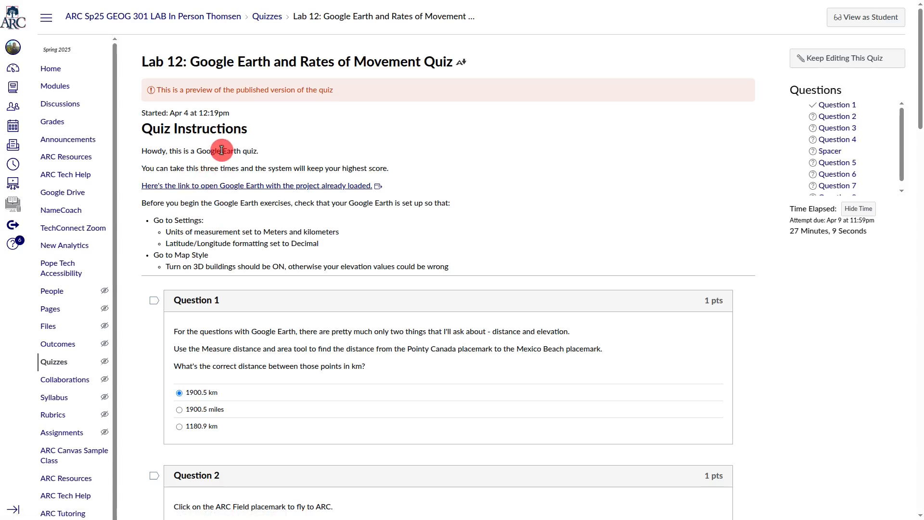
Open the lab's Google Earth project from the quiz instructions link and exit its presentation view
click(217, 186)
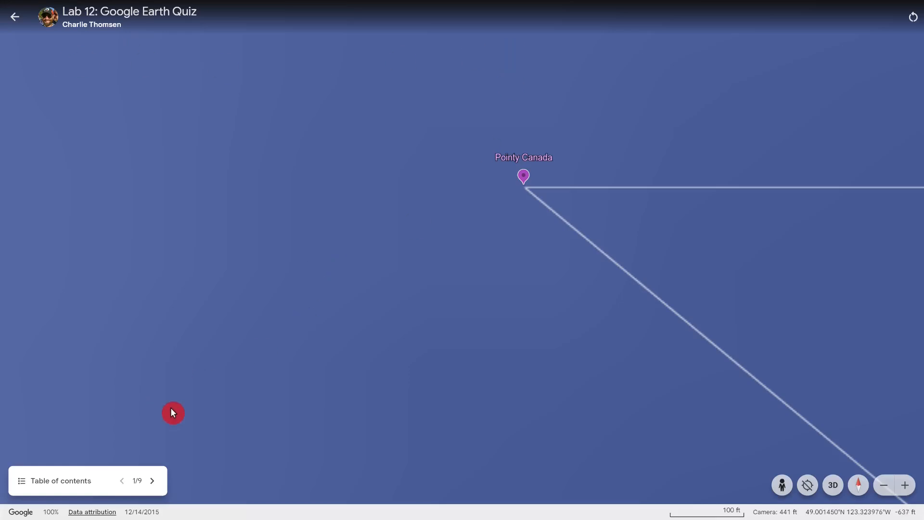
click(16, 21)
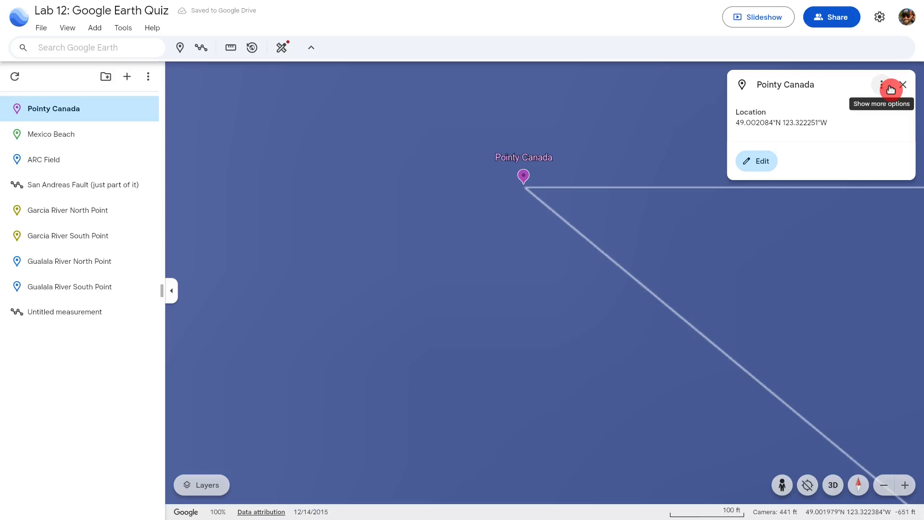
In the Google Earth settings, set the flight animation speed to about the middle of its range (Medium)
click(882, 21)
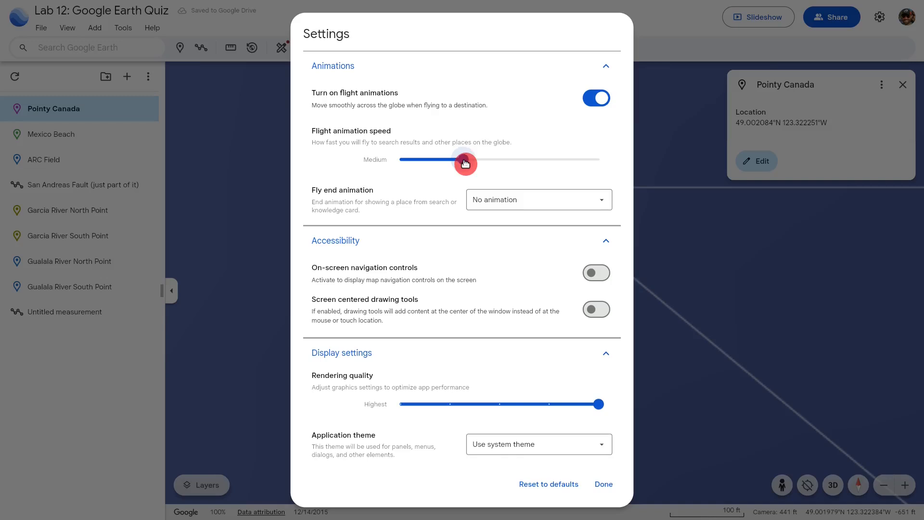
drag(466, 166, 496, 162)
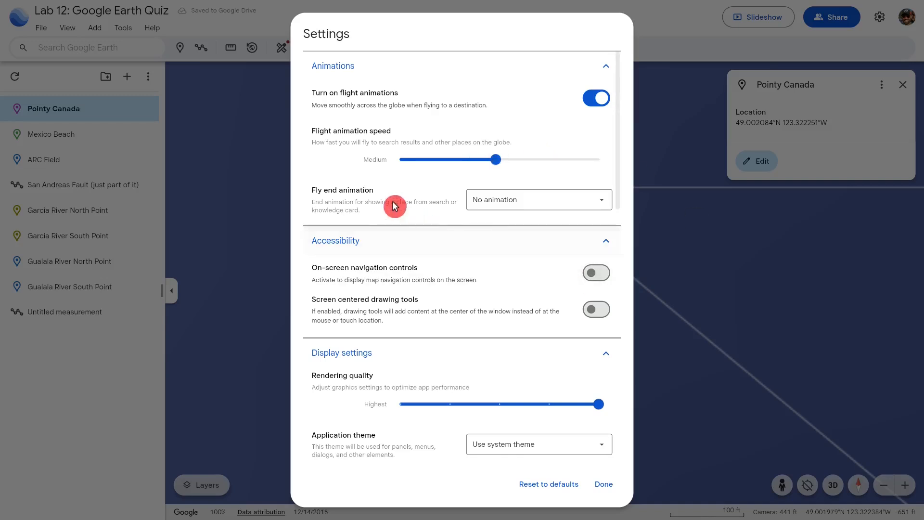
Examine the Formats and units settings, including the distance unit choices and latitude/longitude formatting, and close the settings
scroll(401, 197, down, 1)
scroll(401, 197, down, 3)
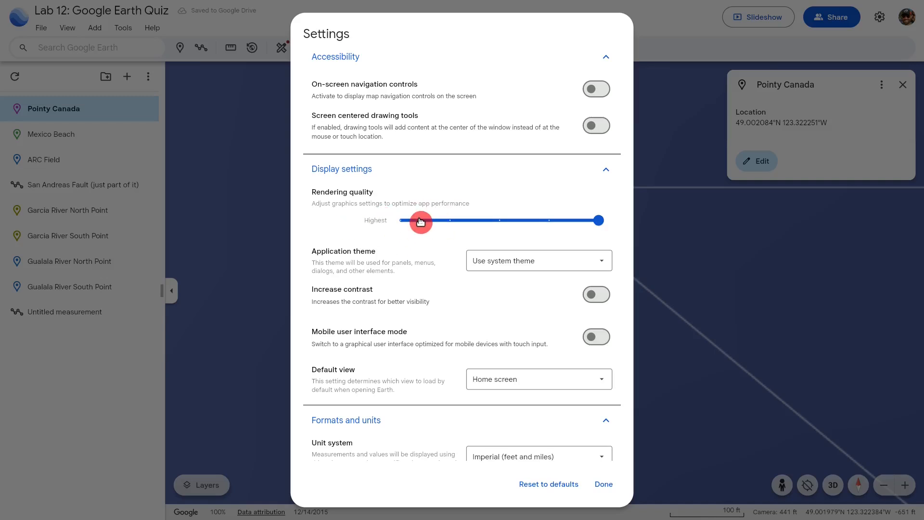
scroll(363, 229, down, 1)
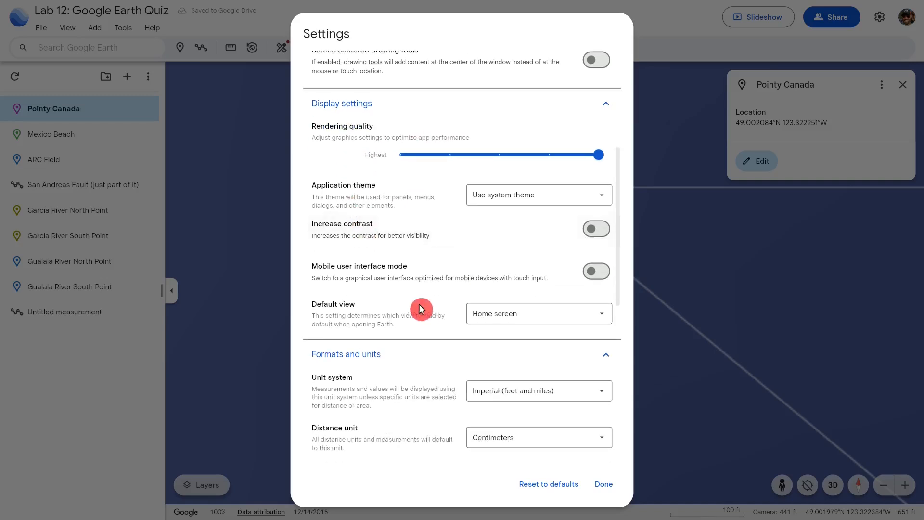
scroll(392, 276, down, 1)
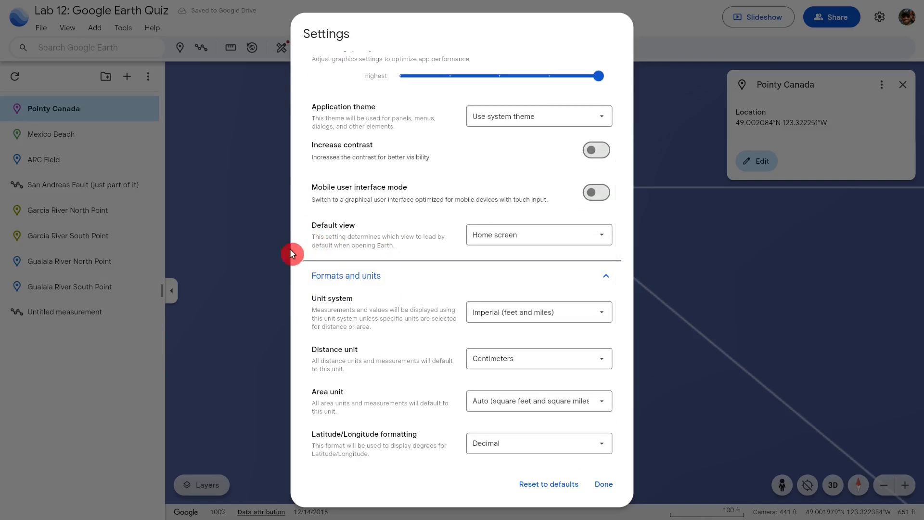
scroll(447, 239, down, 1)
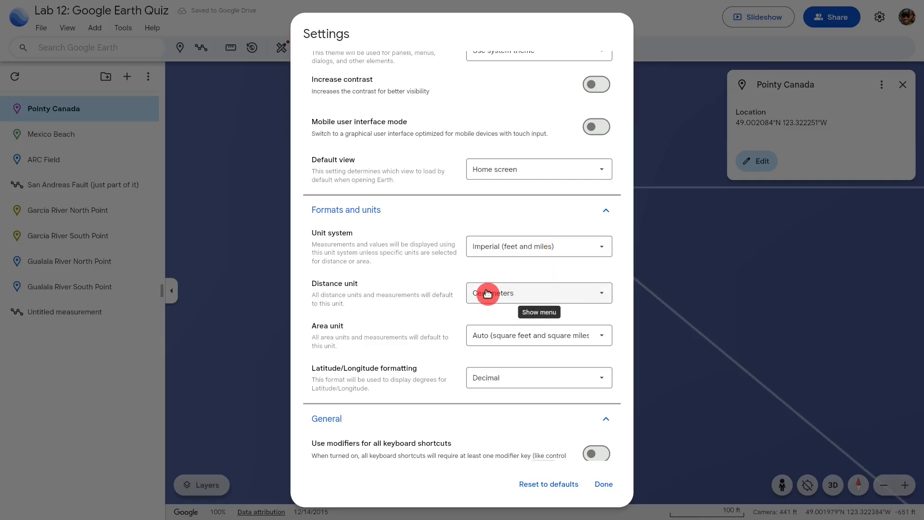
click(530, 299)
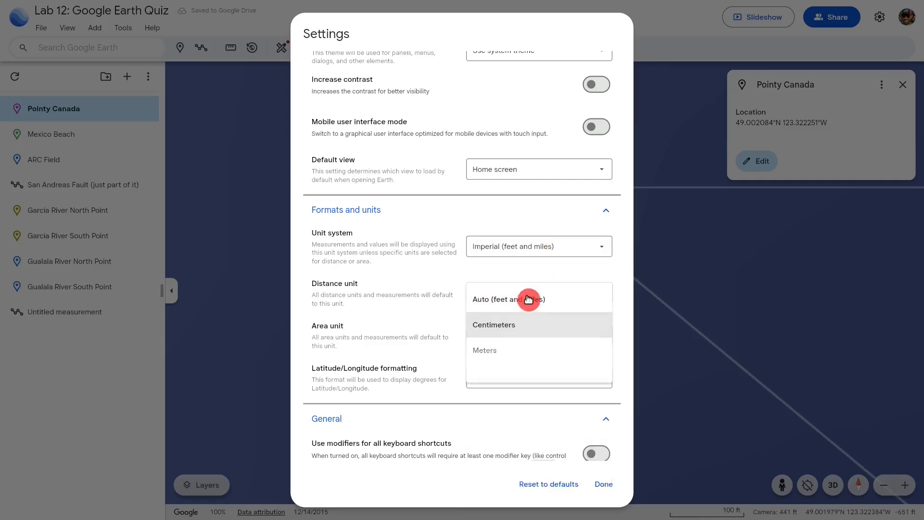
click(522, 315)
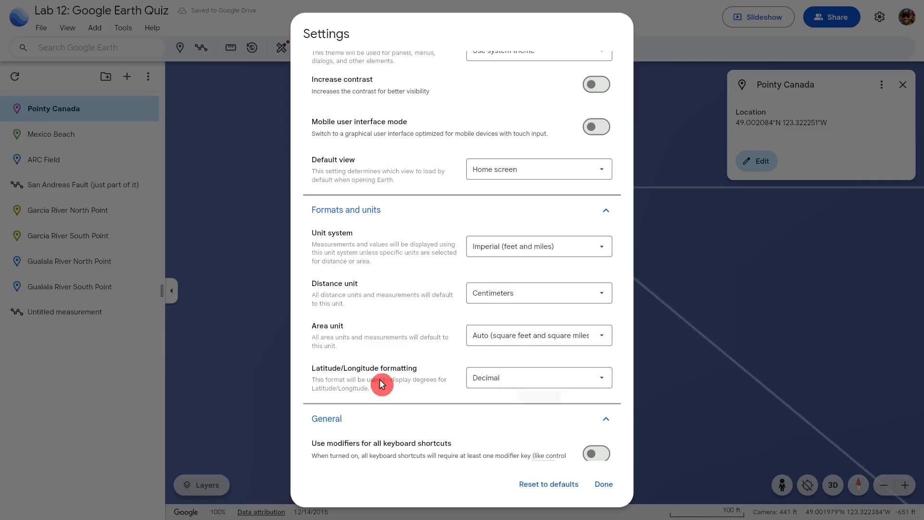
scroll(413, 373, down, 2)
scroll(366, 330, down, 2)
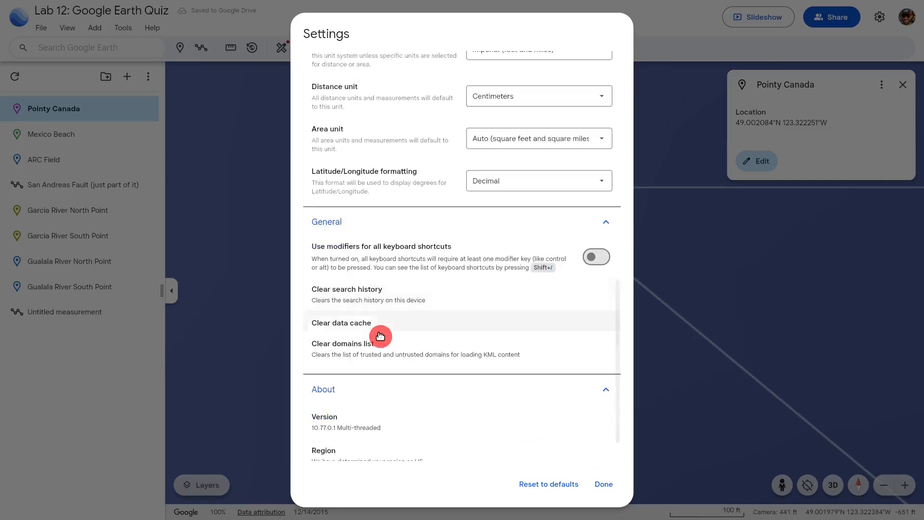
scroll(378, 334, up, 5)
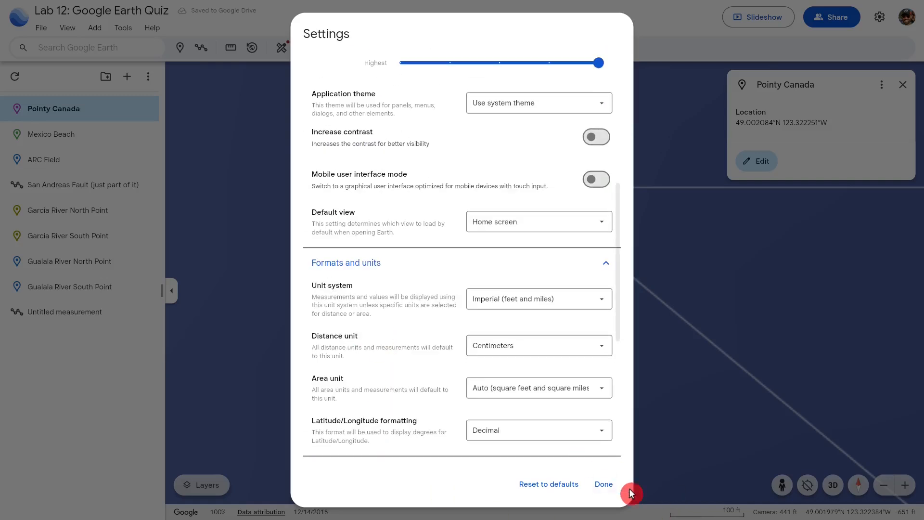
click(604, 486)
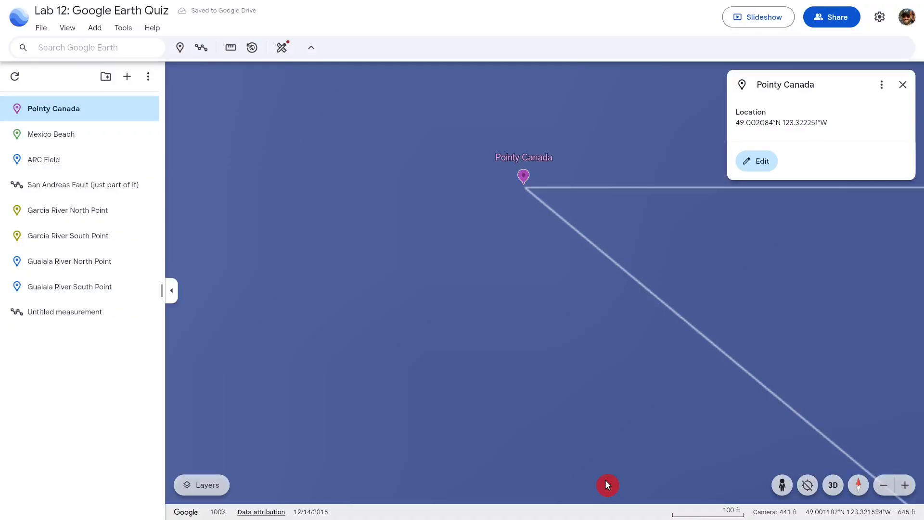
Check the 3D buildings layer setting, briefly try the Gridlines layer, and close the layer options
click(213, 489)
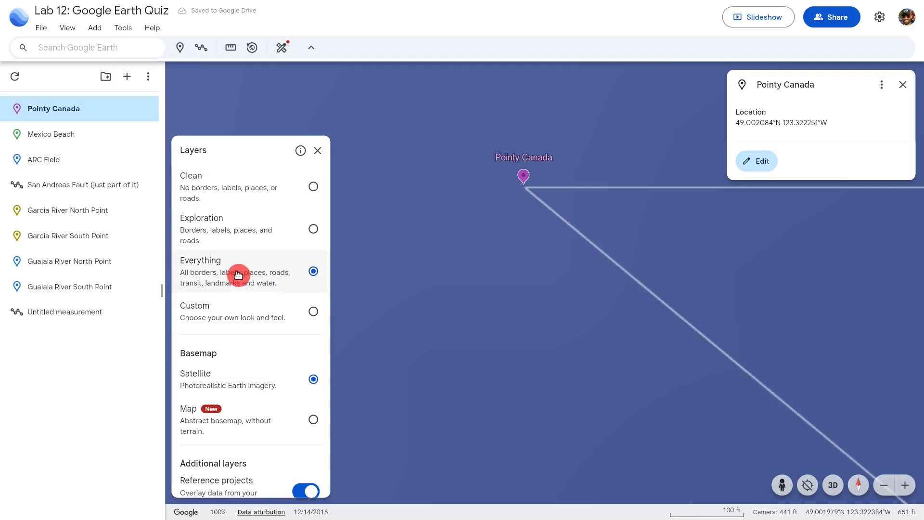
scroll(239, 275, down, 6)
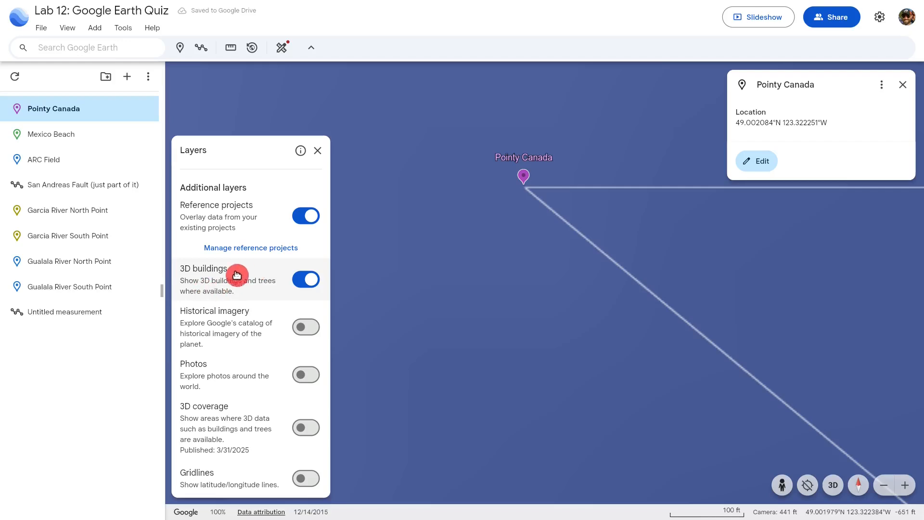
scroll(234, 278, down, 2)
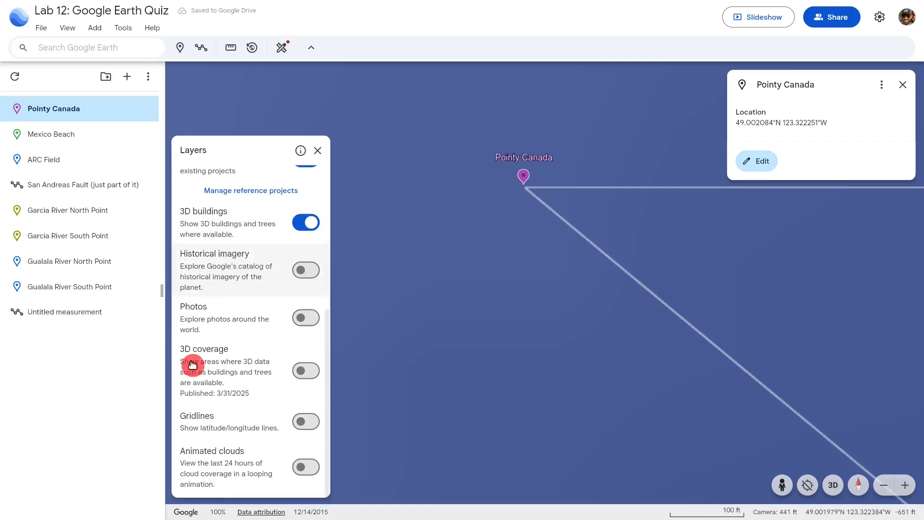
click(312, 427)
click(297, 426)
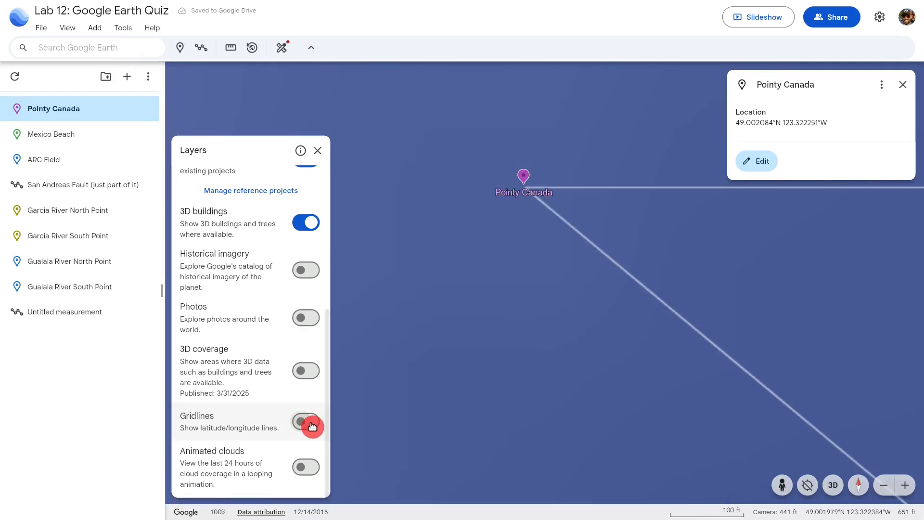
click(312, 222)
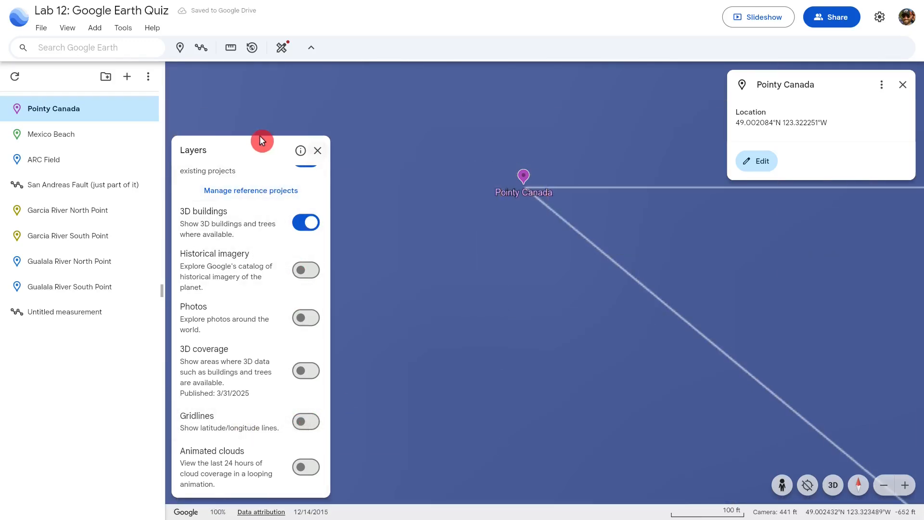
click(319, 152)
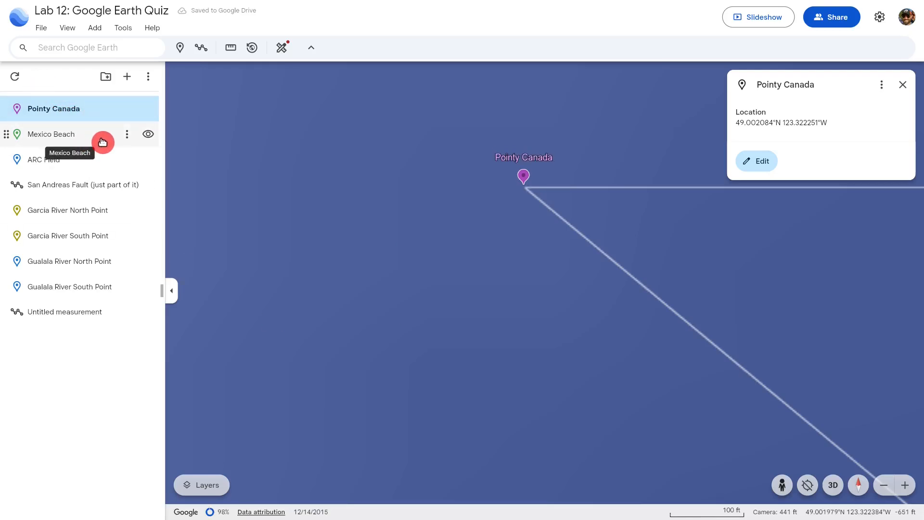
Measure the distance from the Pointy Canada placemark to the Mexico Beach placemark and finish the line there
click(231, 48)
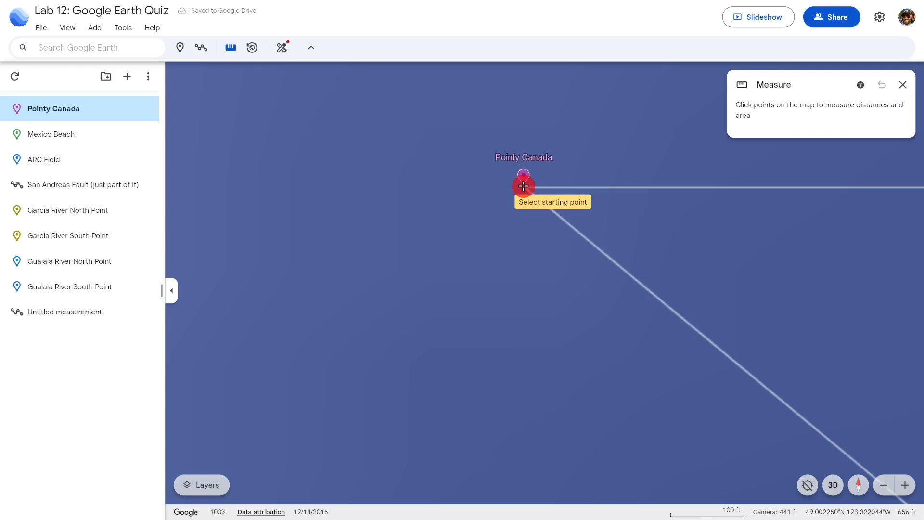
scroll(336, 239, down, 10)
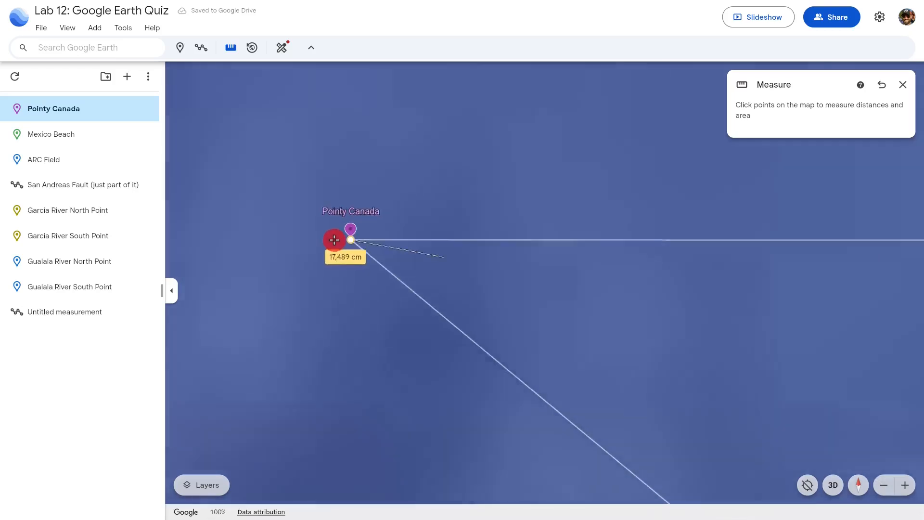
scroll(382, 221, down, 10)
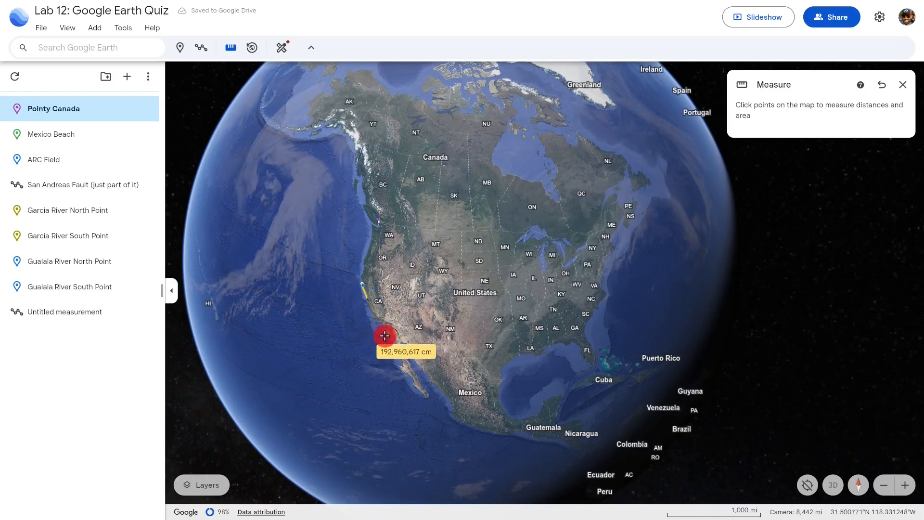
scroll(386, 335, up, 5)
scroll(391, 338, up, 5)
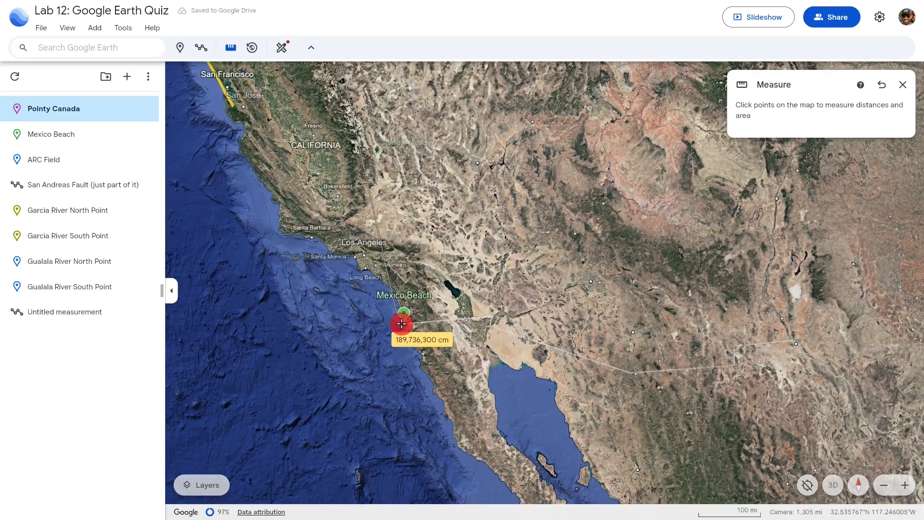
scroll(411, 331, up, 5)
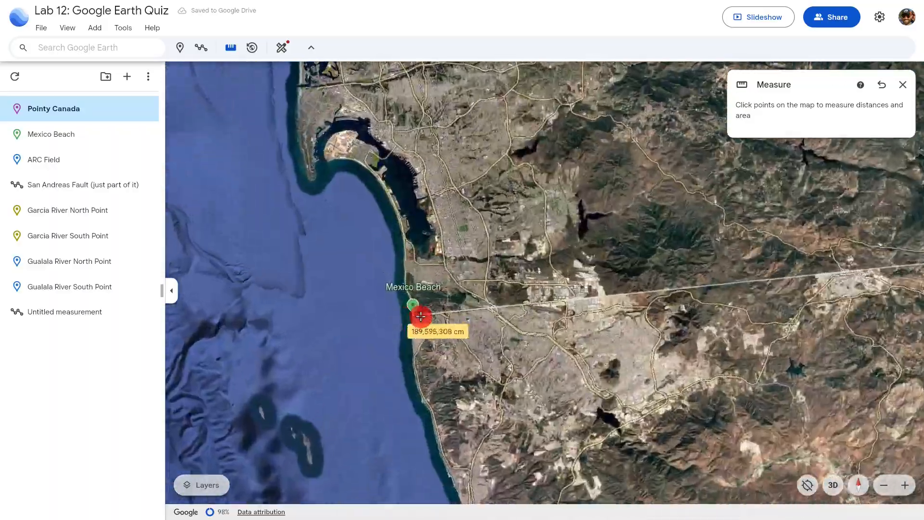
scroll(377, 301, up, 5)
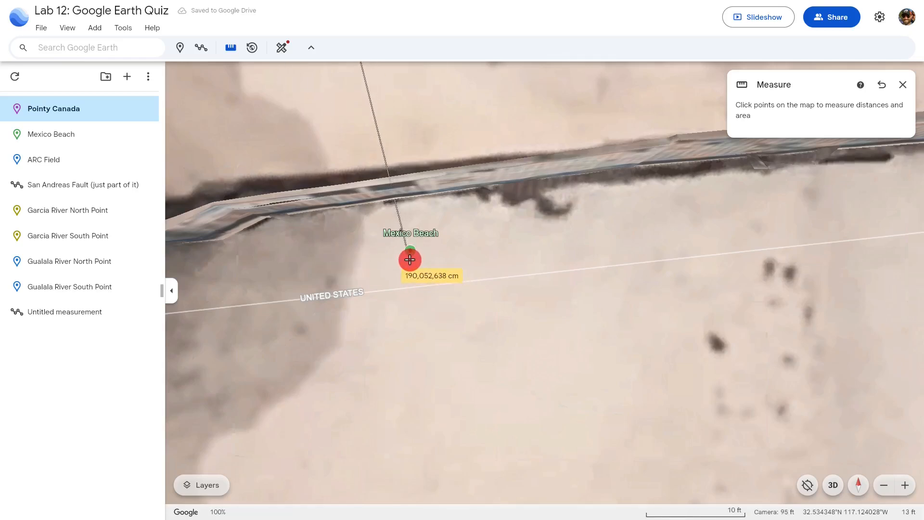
click(410, 260)
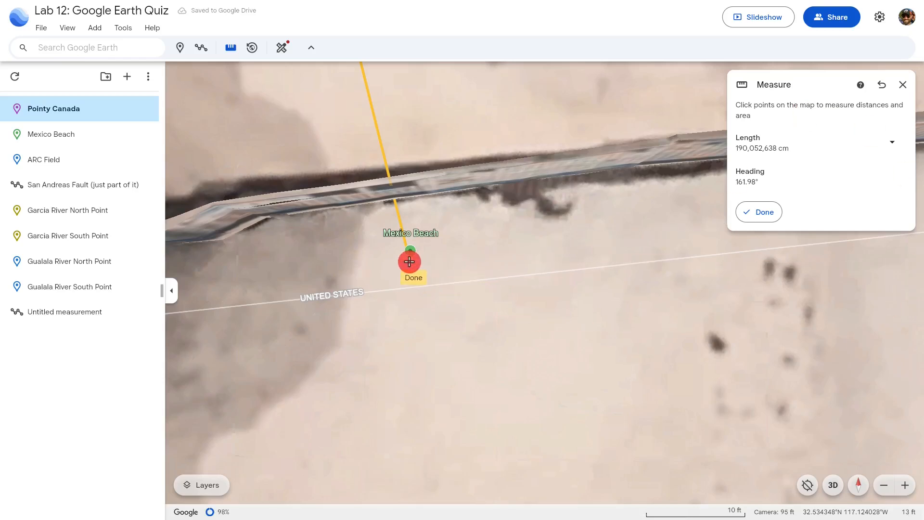
click(409, 261)
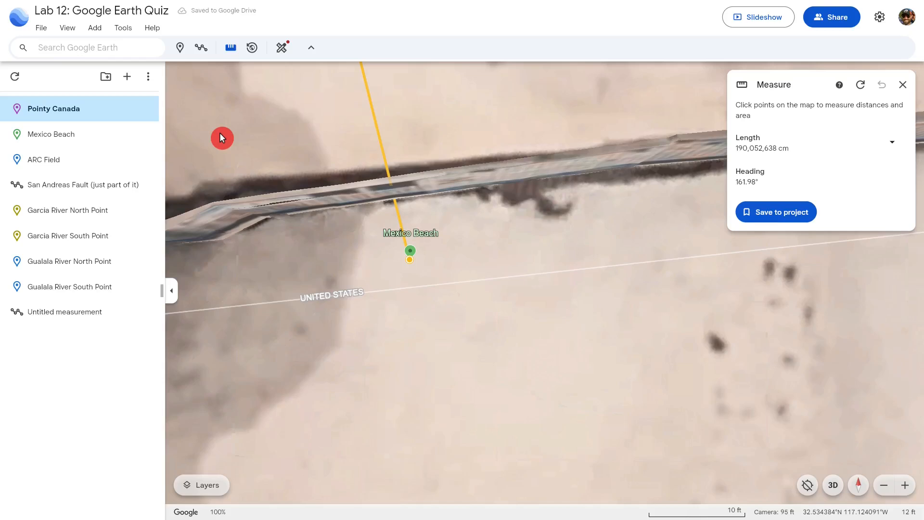
Close the border-to-border measurement without saving it and delete the Untitled measurement from the project
click(894, 145)
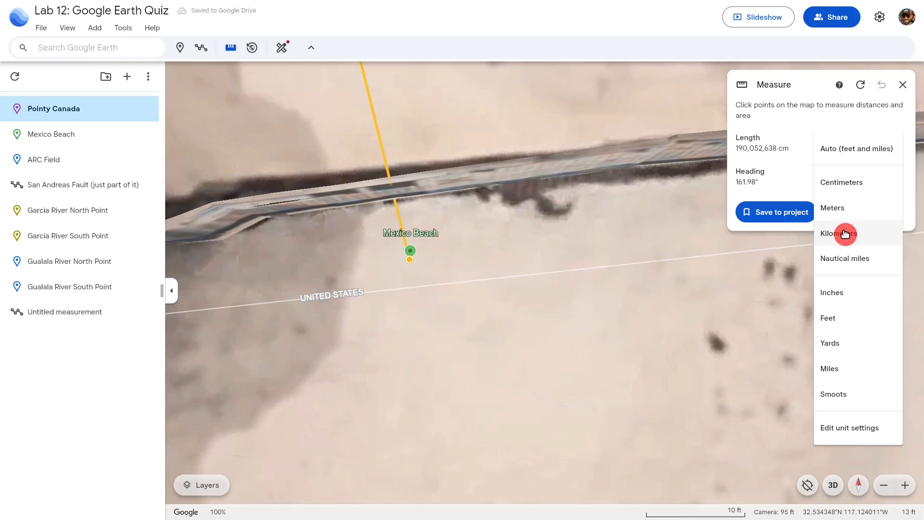
click(563, 400)
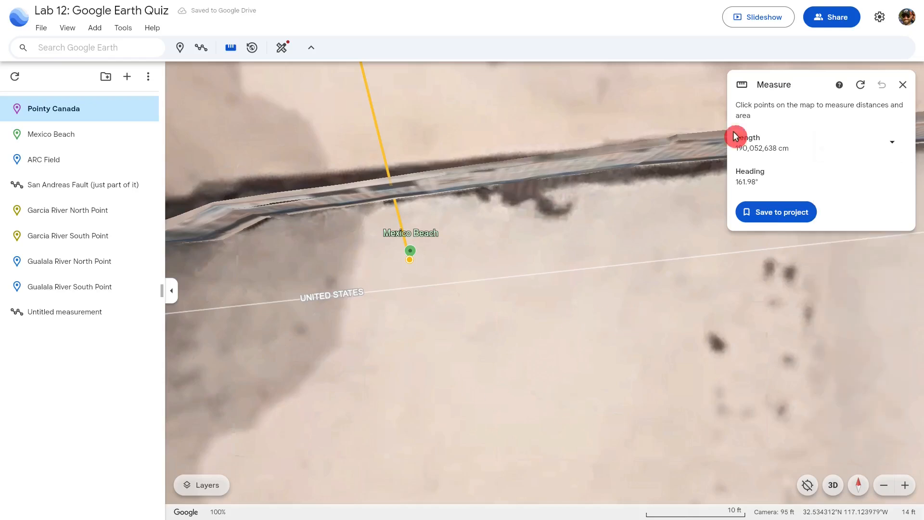
click(904, 89)
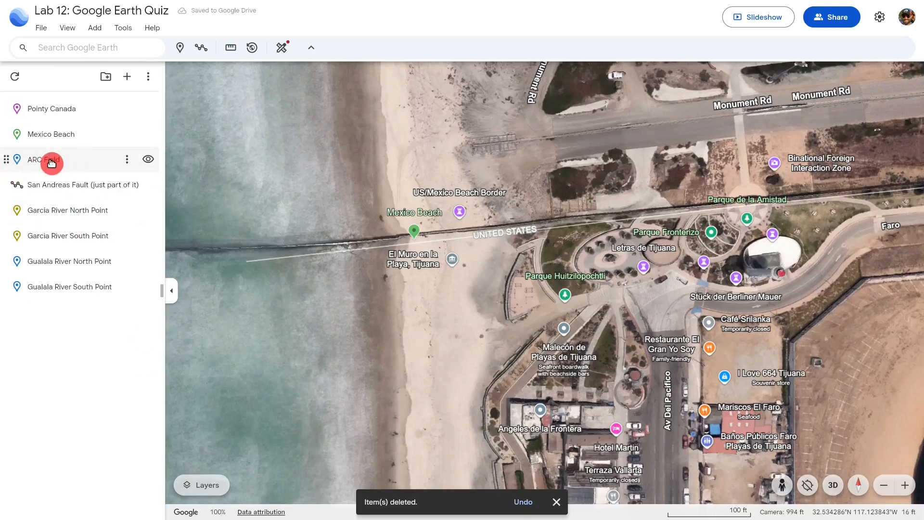
Open the ARC Field placemark, read its measuring instructions and bring the whole grass field into view
click(51, 162)
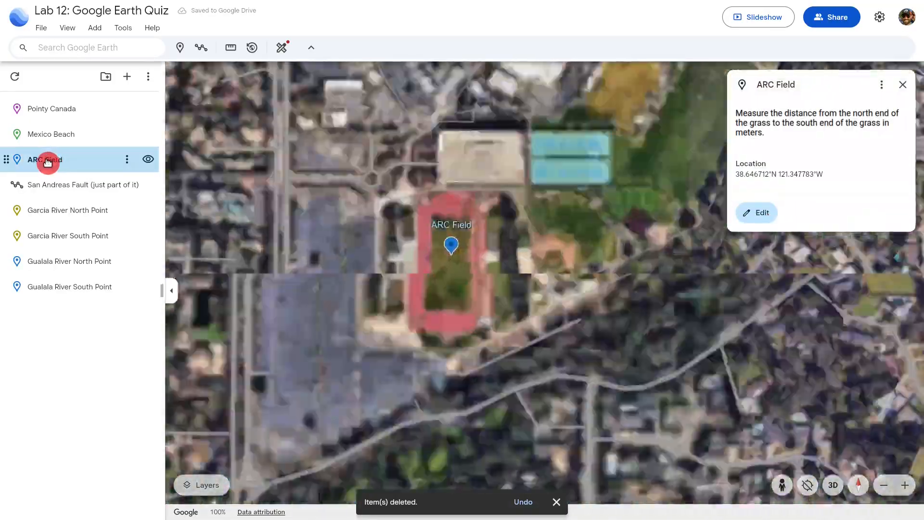
scroll(553, 346, up, 3)
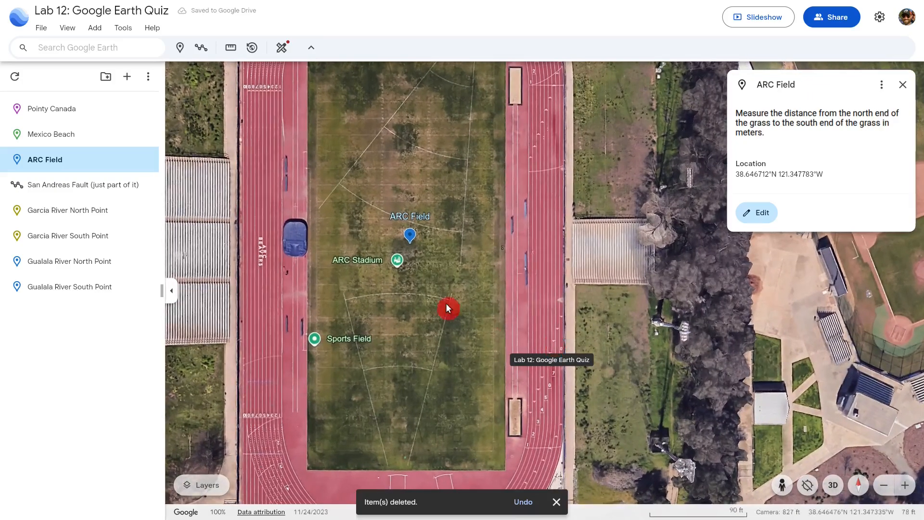
drag(448, 308, 447, 340)
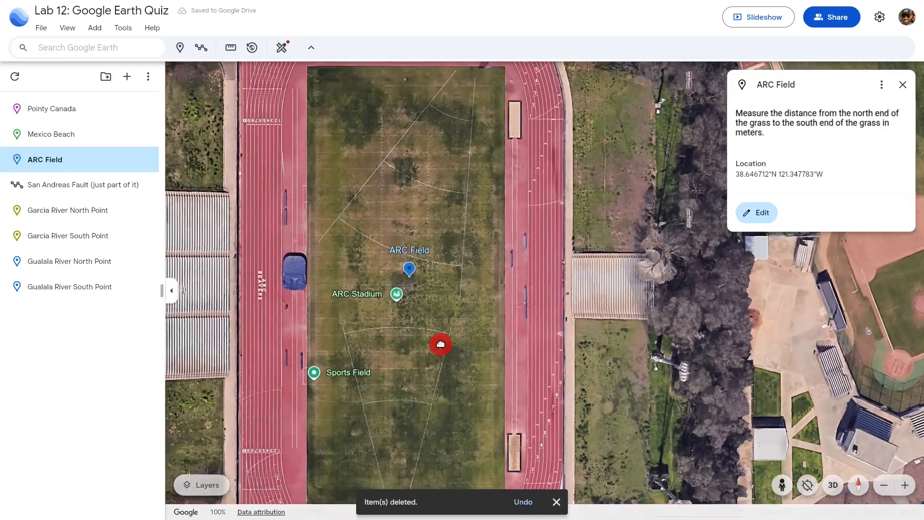
scroll(566, 276, down, 3)
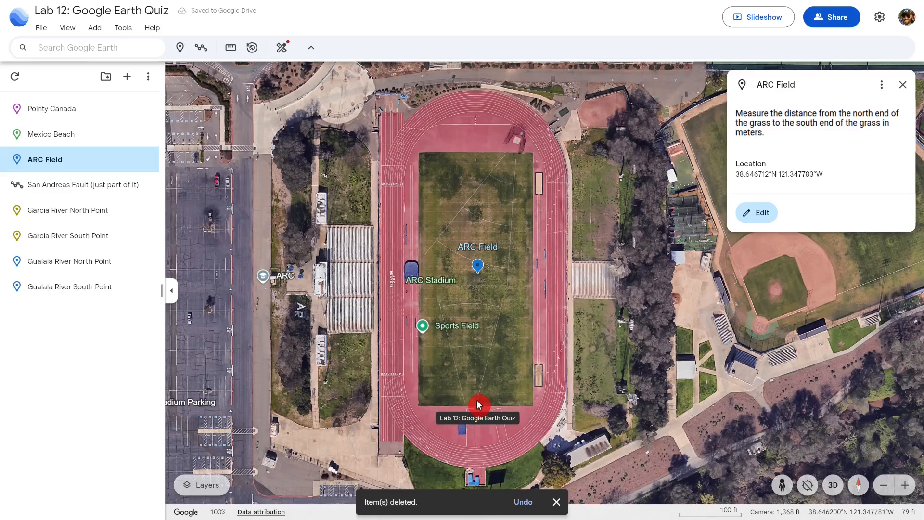
Measure the ARC Field grass diagonally from its northwest corner to its southeast corner
click(231, 48)
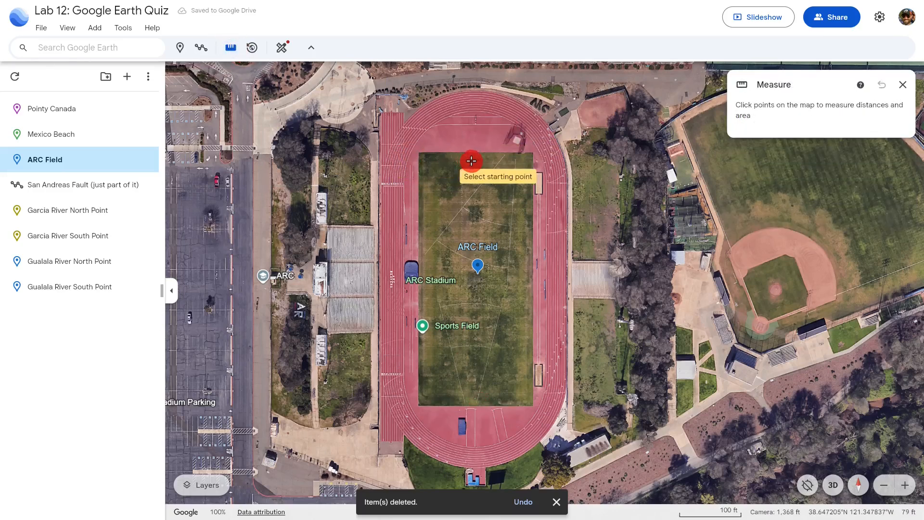
scroll(495, 162, up, 3)
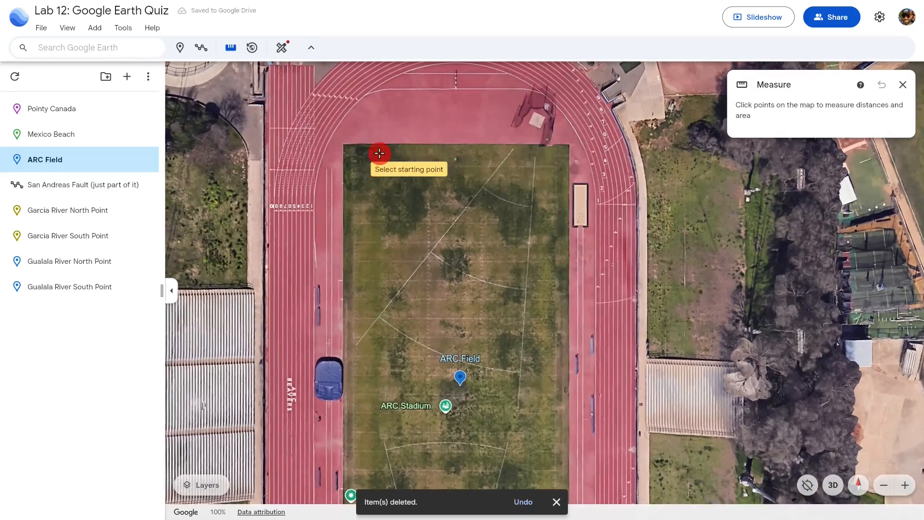
scroll(362, 154, up, 5)
scroll(362, 153, up, 2)
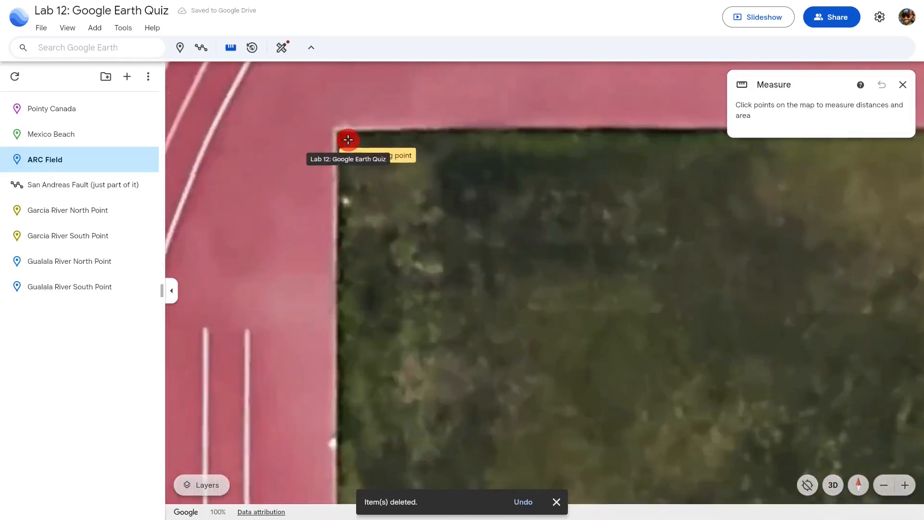
click(337, 130)
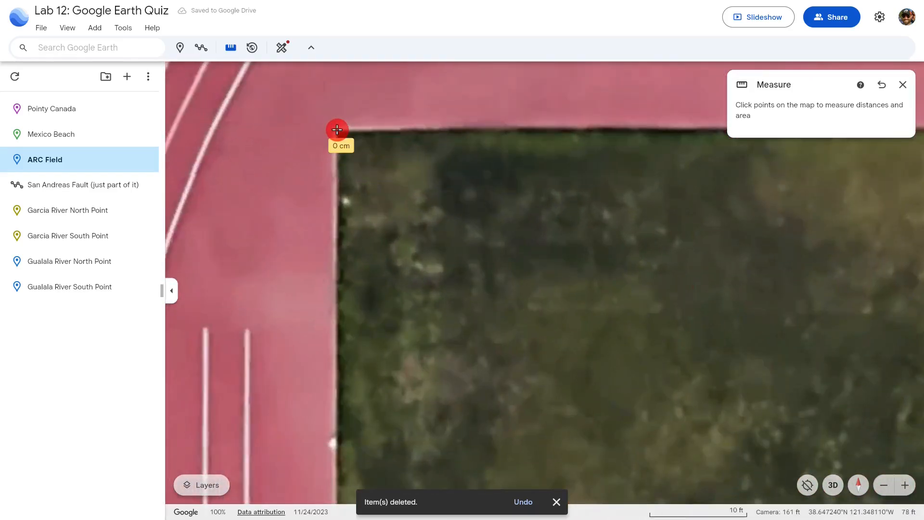
scroll(337, 130, down, 10)
scroll(394, 274, up, 10)
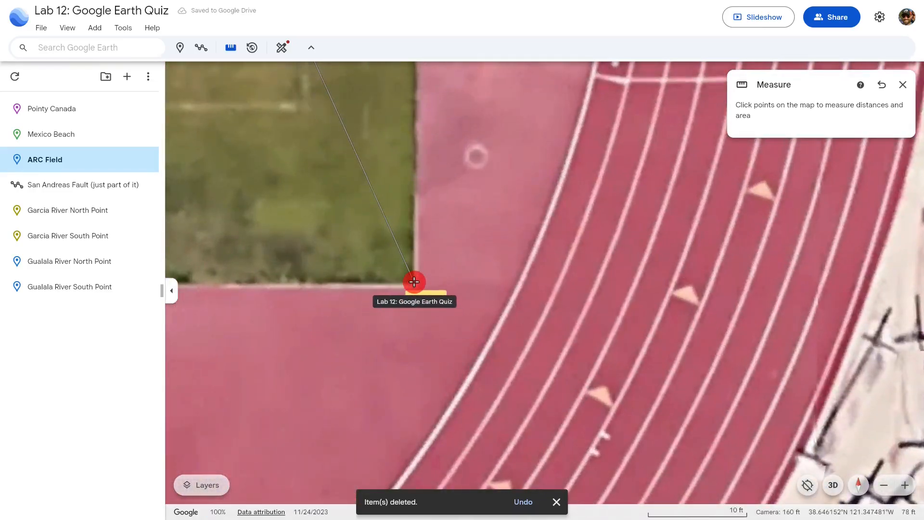
click(414, 281)
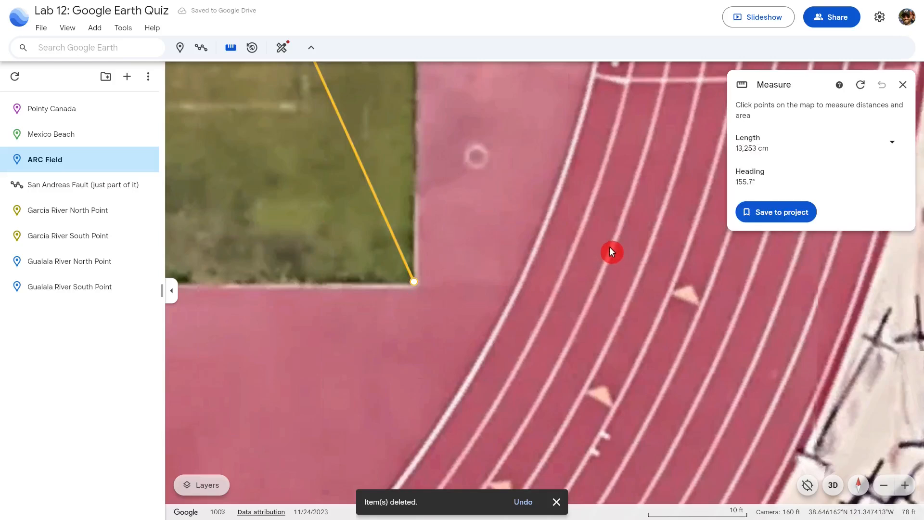
Copy the field measurement's length, check the available length units without changing them, and close the measurement without saving it
click(765, 148)
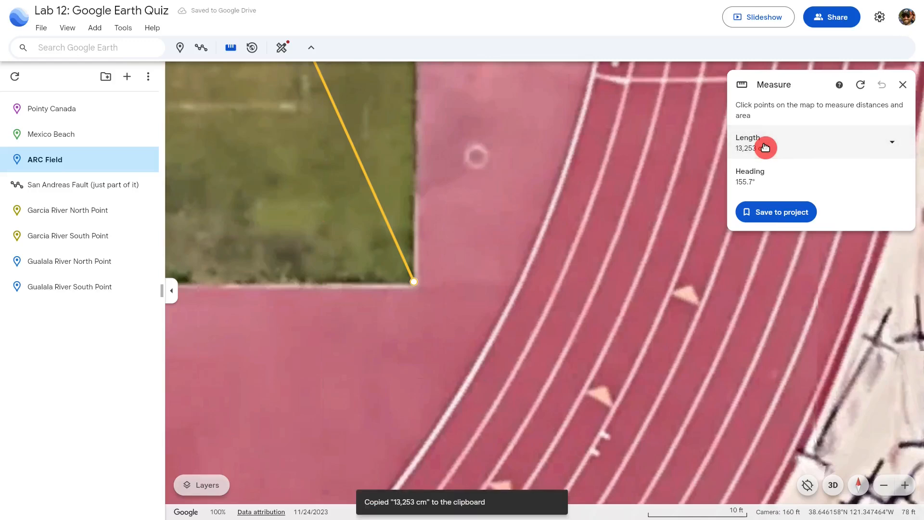
click(891, 145)
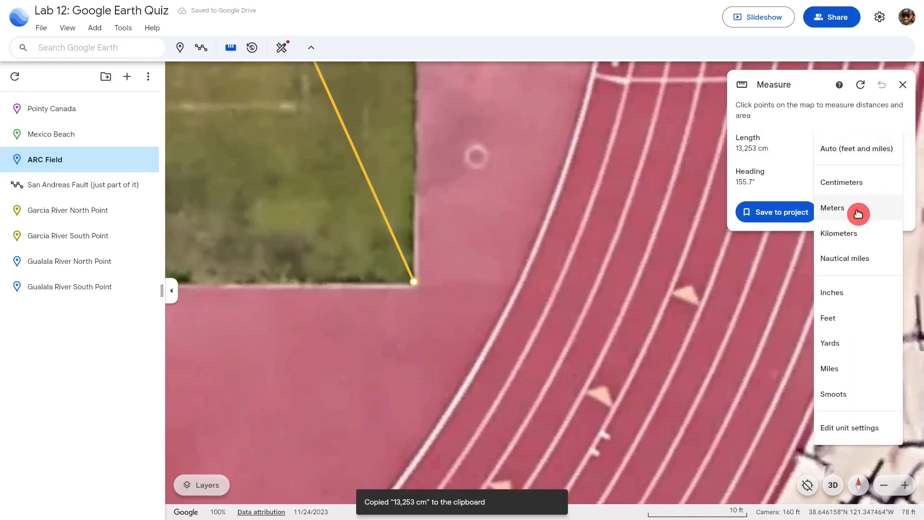
click(805, 99)
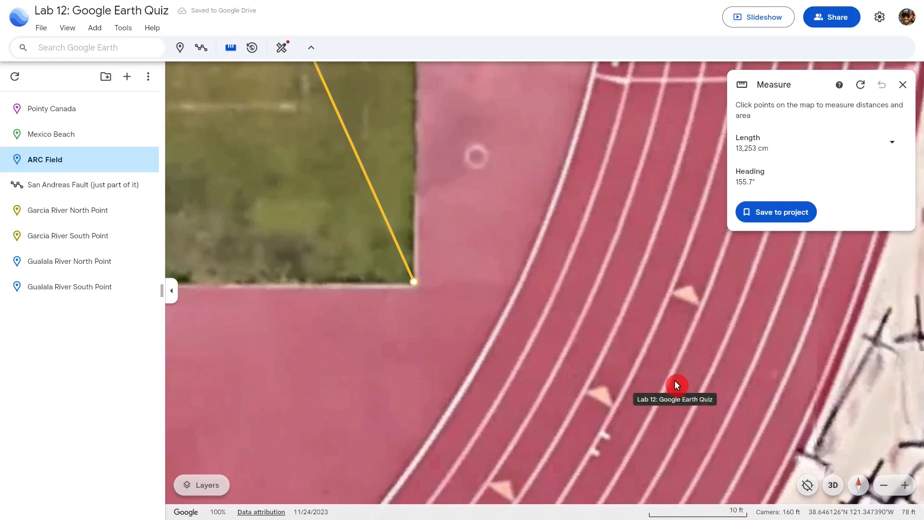
scroll(573, 397, down, 2)
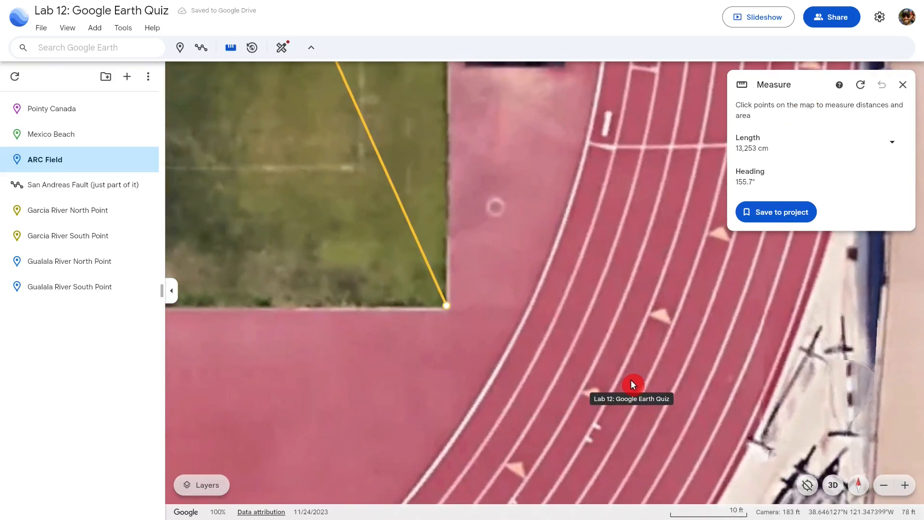
click(904, 84)
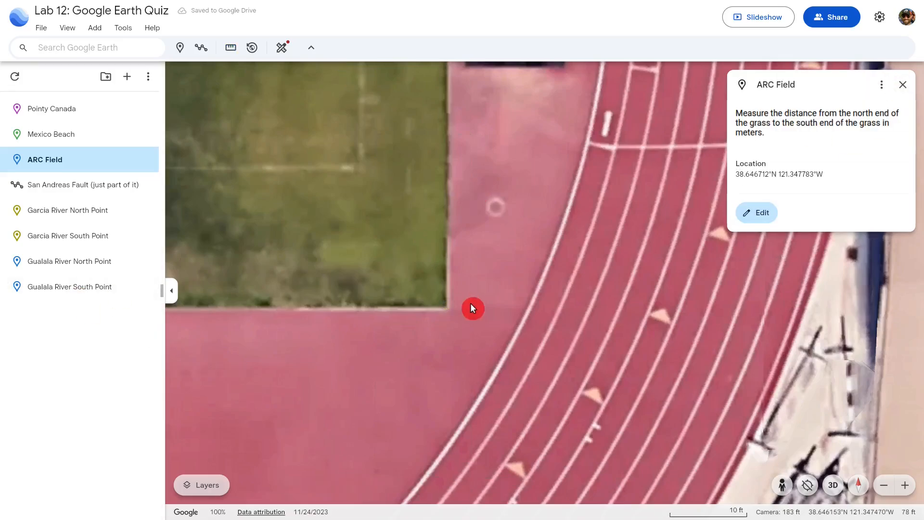
View the intersection of College Oak Dr and Myrtle Ave, northwest of the ARC campus, up close
scroll(572, 320, down, 10)
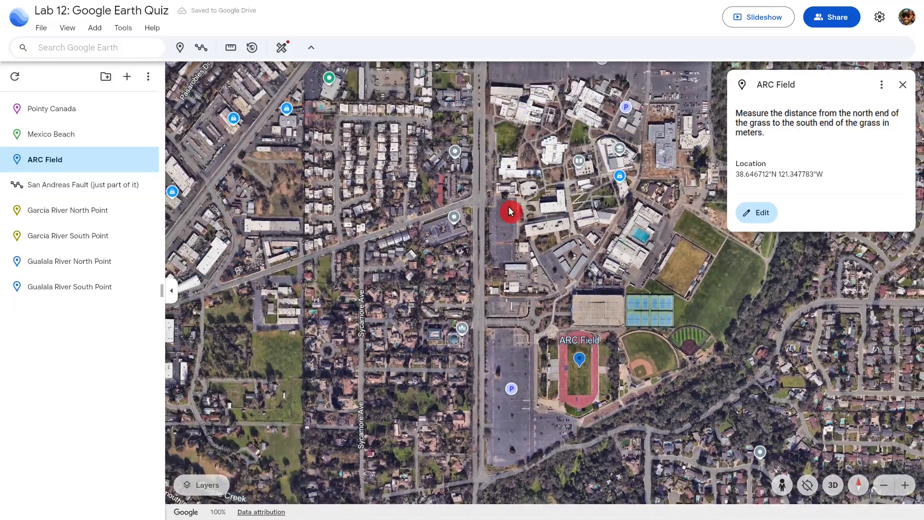
drag(511, 211, 411, 458)
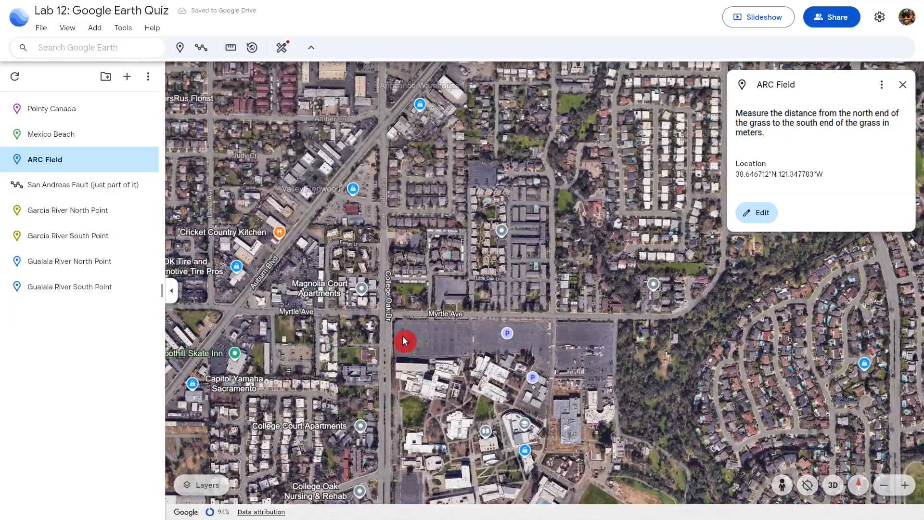
scroll(399, 331, up, 5)
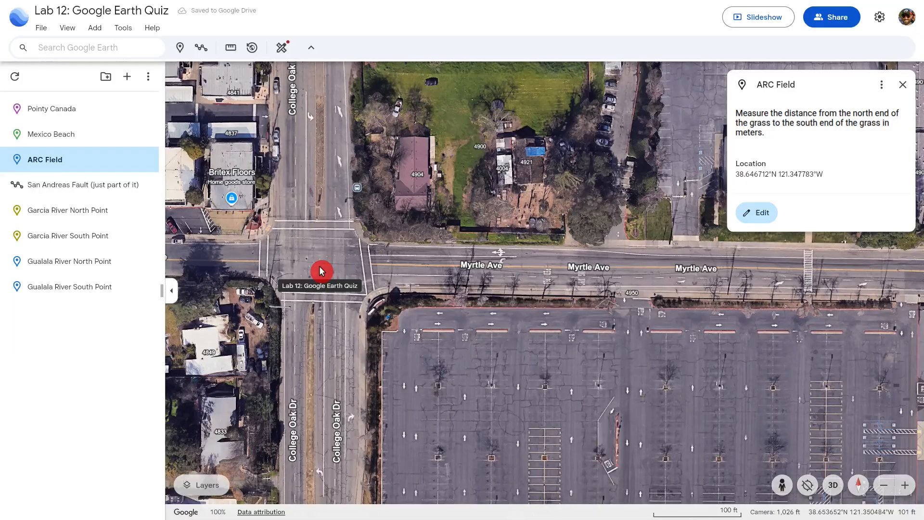
Open the San Andreas Fault line and follow it past the Garcia River points to the Gualala River points
click(89, 191)
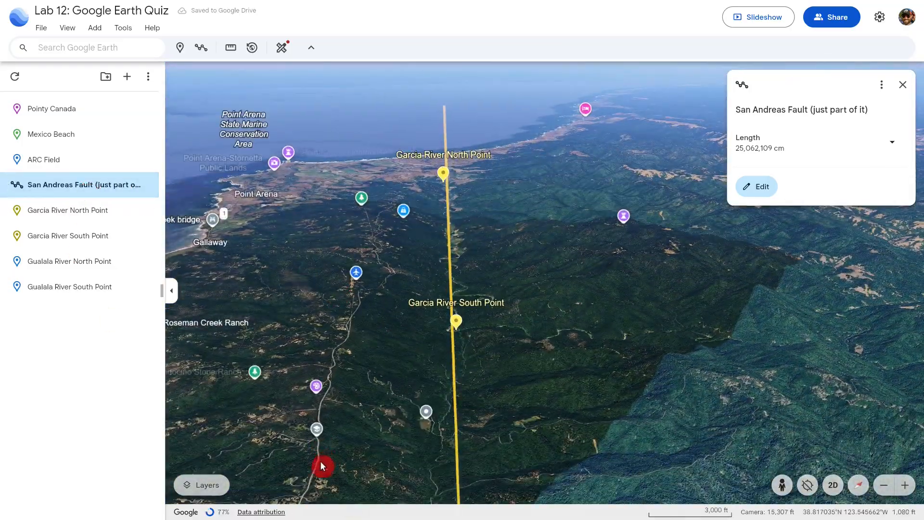
mouse_move(322, 466)
mouse_down()
mouse_move(320, 474)
mouse_move(481, 444)
mouse_move(495, 458)
mouse_move(507, 445)
mouse_move(296, 363)
mouse_move(447, 405)
mouse_move(446, 438)
mouse_move(316, 461)
mouse_move(435, 212)
mouse_move(397, 268)
mouse_move(483, 220)
mouse_move(489, 206)
mouse_move(503, 211)
mouse_move(479, 278)
mouse_move(491, 305)
mouse_move(582, 316)
mouse_move(650, 290)
mouse_move(654, 255)
mouse_move(361, 253)
mouse_move(582, 245)
mouse_move(497, 317)
mouse_move(278, 319)
mouse_move(324, 330)
mouse_move(303, 284)
mouse_move(329, 284)
mouse_up()
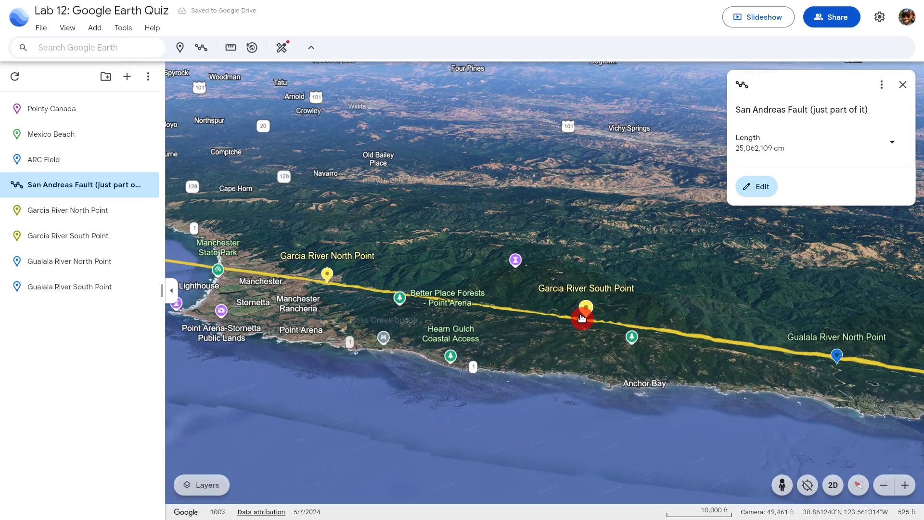
mouse_move(726, 385)
mouse_down()
mouse_move(190, 301)
mouse_move(337, 309)
mouse_move(289, 297)
mouse_up()
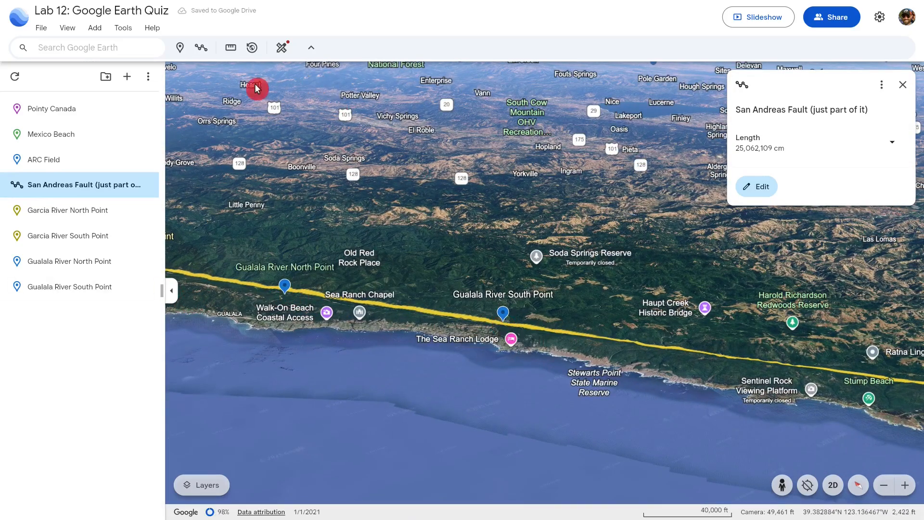
Start the measuring tool and try tilting and rotating the view around the Gualala River points before choosing a starting point
click(231, 48)
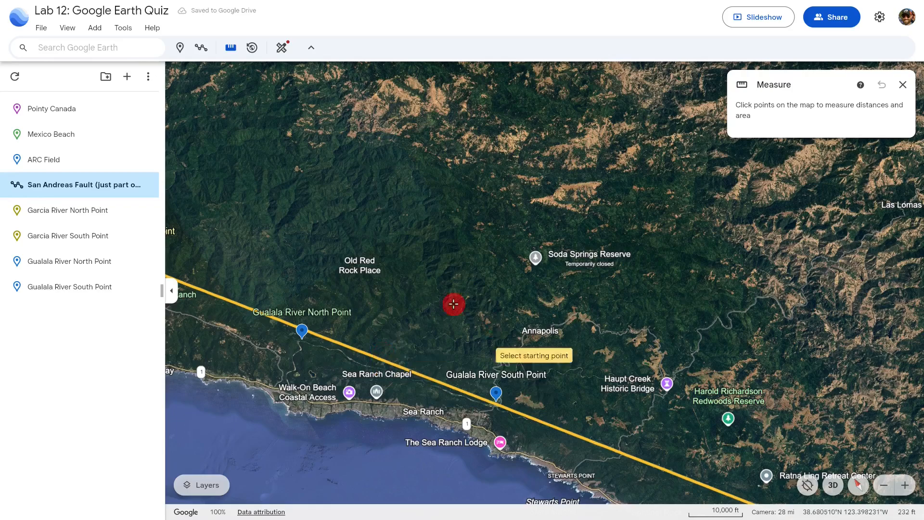
drag(379, 325, 385, 325)
middle_drag(385, 194, 381, 119)
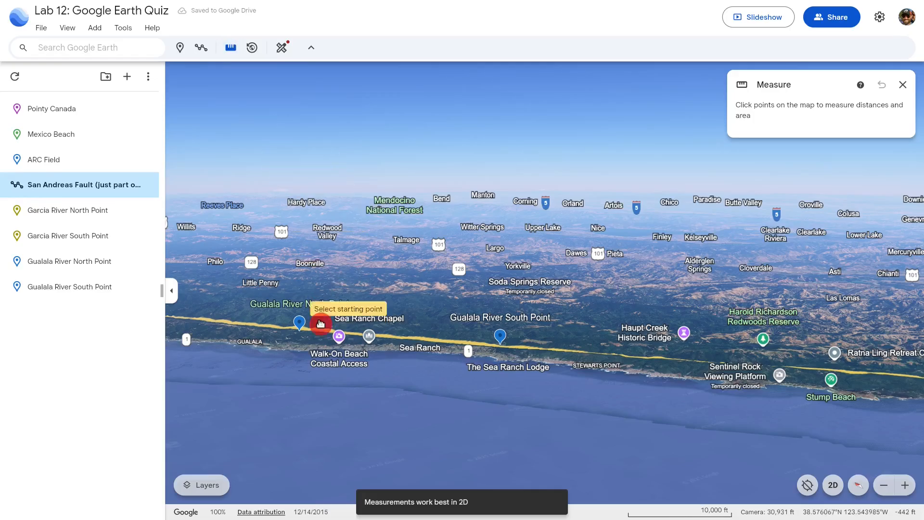
middle_drag(301, 343, 277, 518)
middle_drag(323, 441, 323, 519)
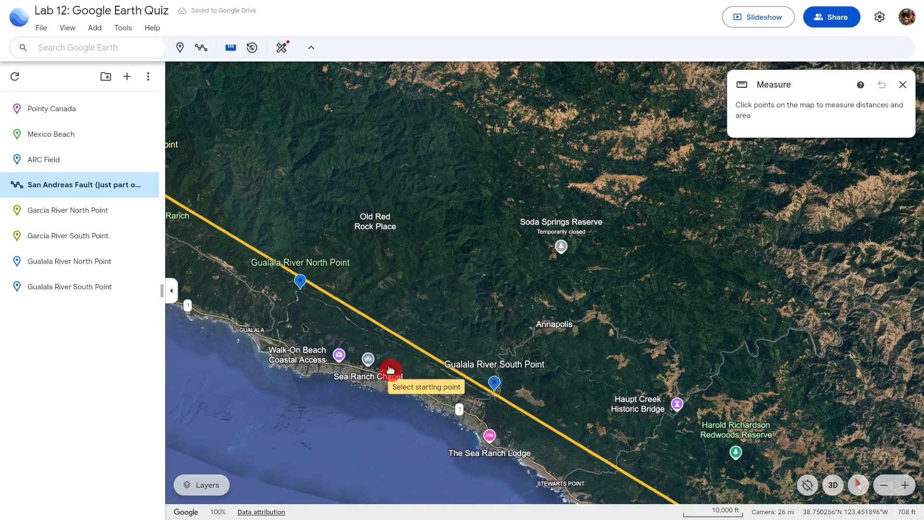
middle_drag(373, 332, 357, 458)
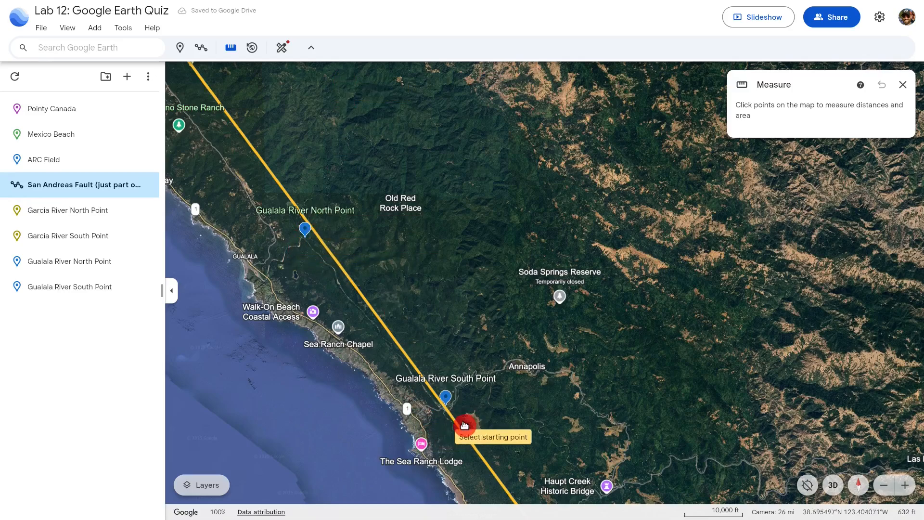
shift+drag(326, 469, 502, 220)
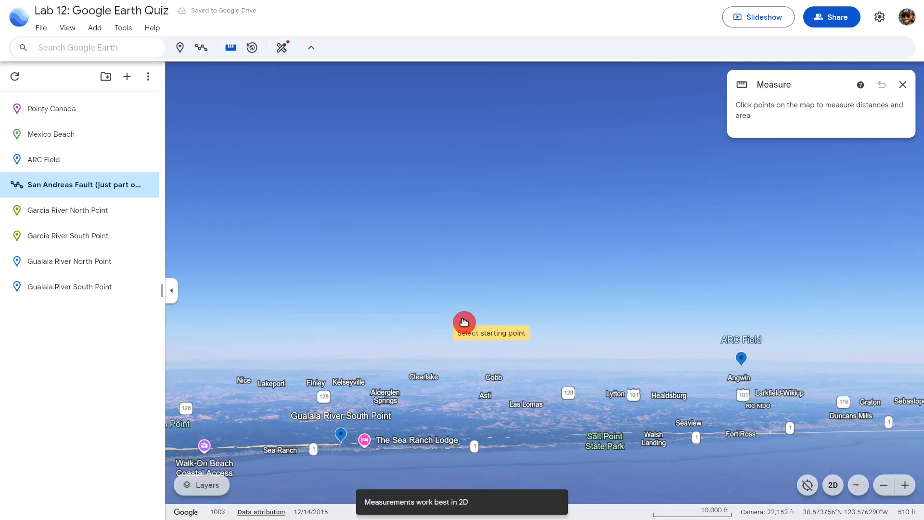
Reset the view to north-up and top-down, and frame all four Garcia and Gualala River points along the fault
key(r)
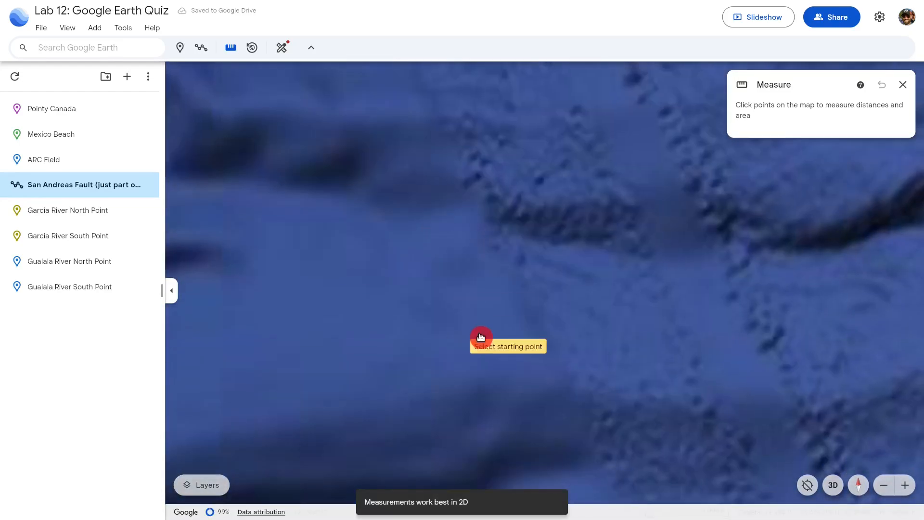
scroll(471, 328, down, 10)
scroll(529, 250, up, 6)
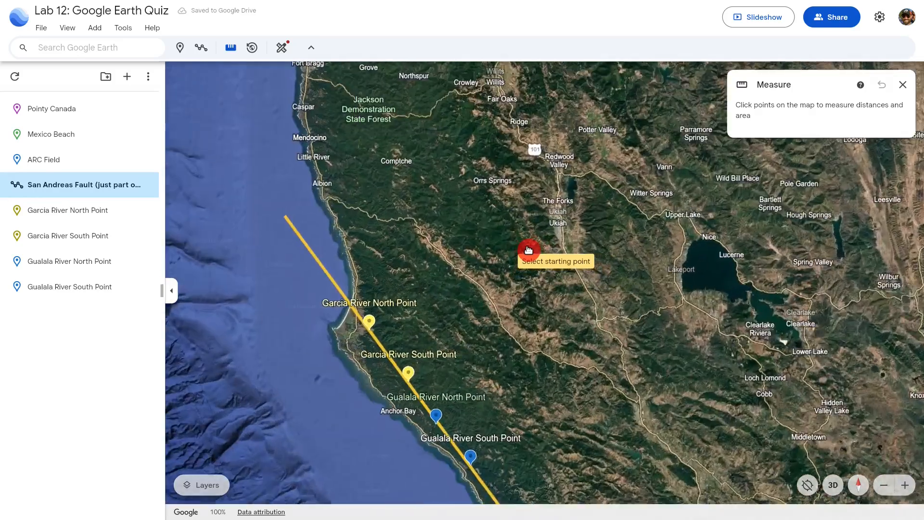
drag(483, 395, 474, 258)
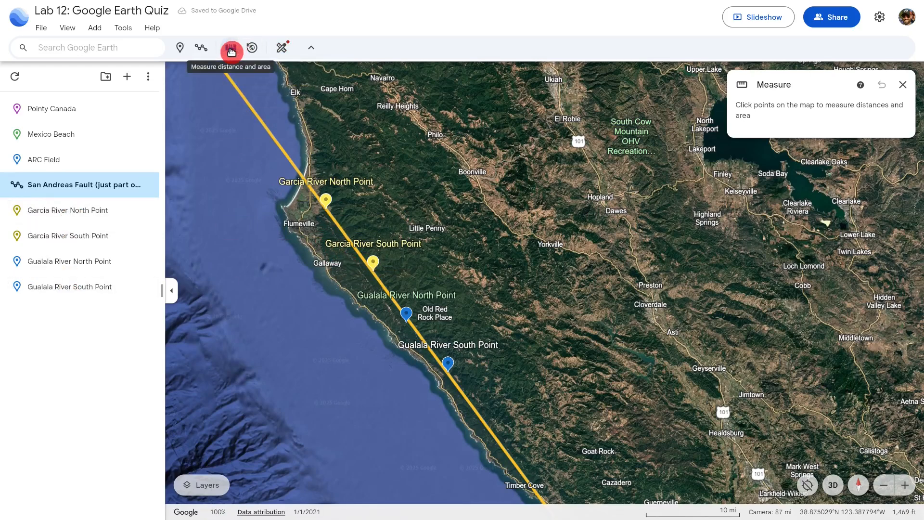
Measure the distance from the Garcia River North Point to the Gualala River South Point, placing both ends precisely at the pin tips
scroll(328, 248, up, 10)
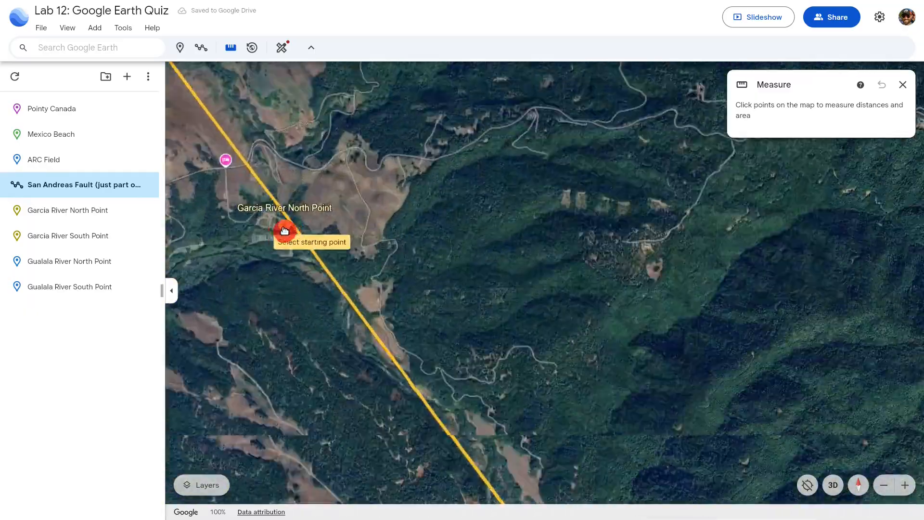
scroll(285, 262, up, 5)
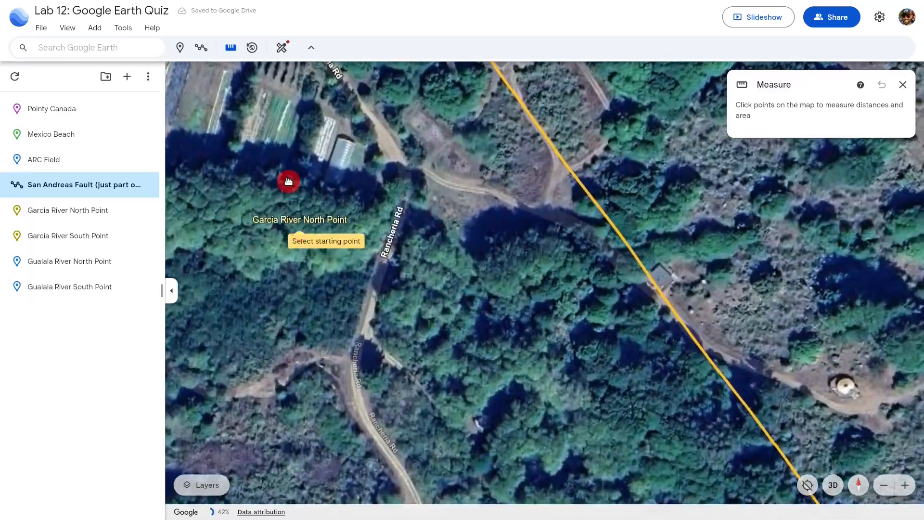
scroll(317, 261, up, 5)
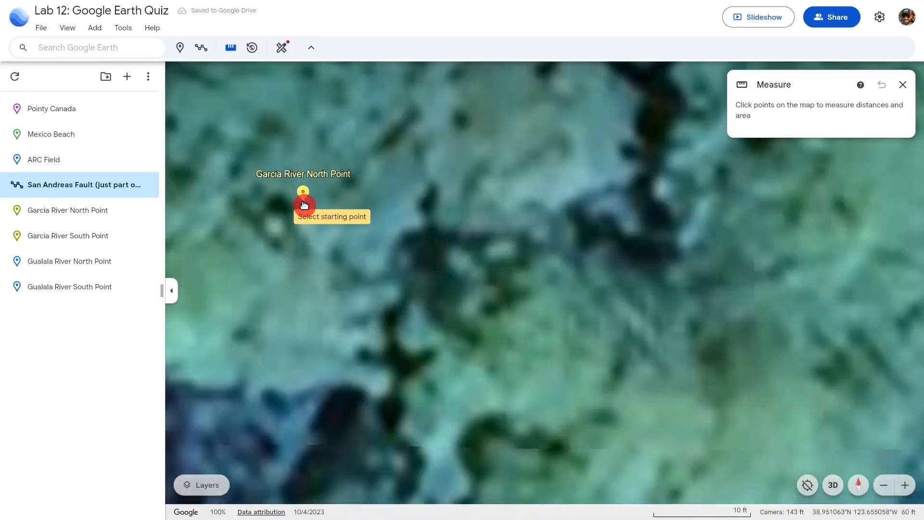
scroll(325, 260, down, 15)
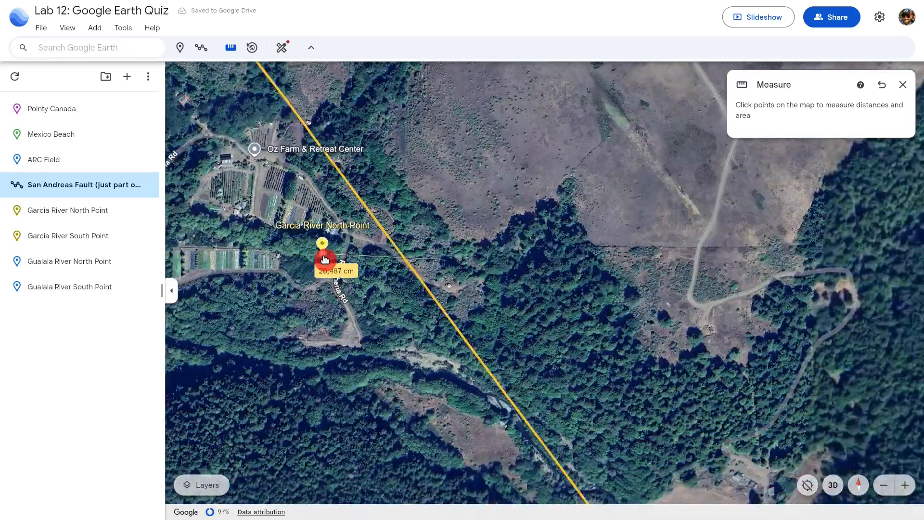
scroll(322, 258, down, 6)
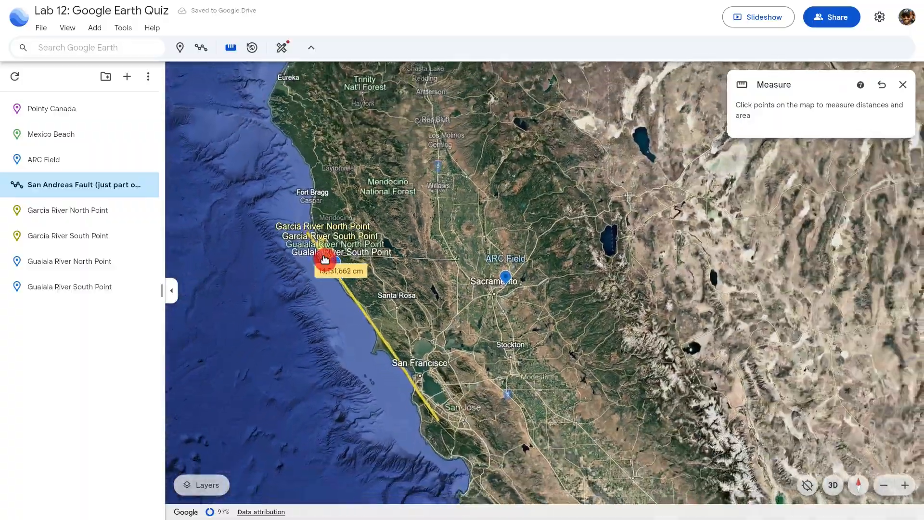
scroll(324, 261, up, 5)
scroll(423, 382, up, 10)
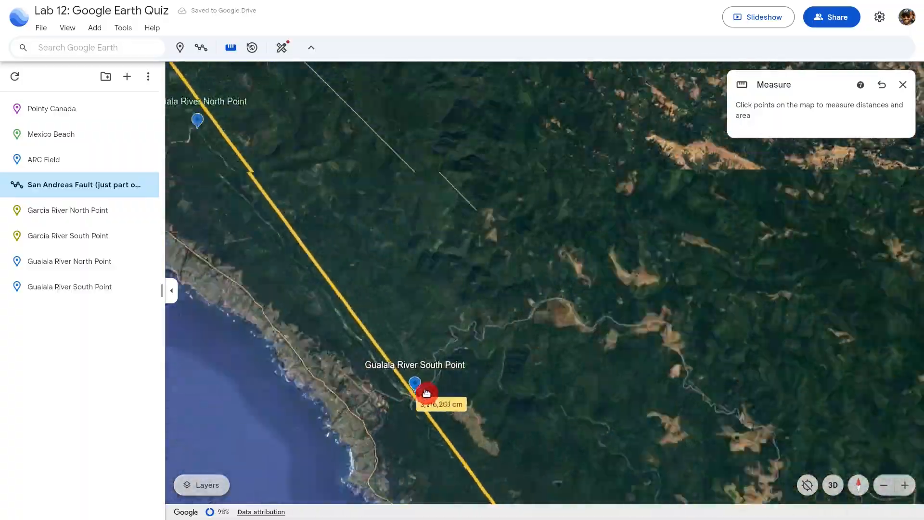
scroll(390, 422, up, 10)
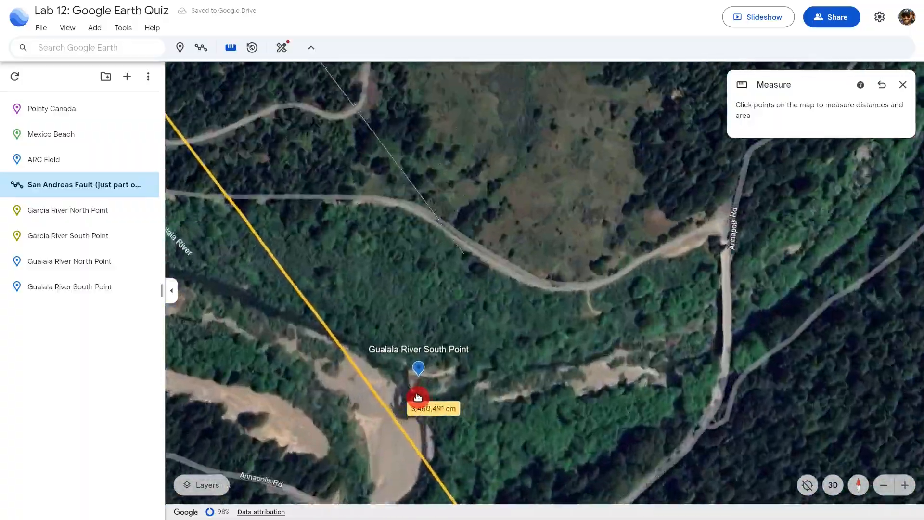
scroll(436, 323, up, 4)
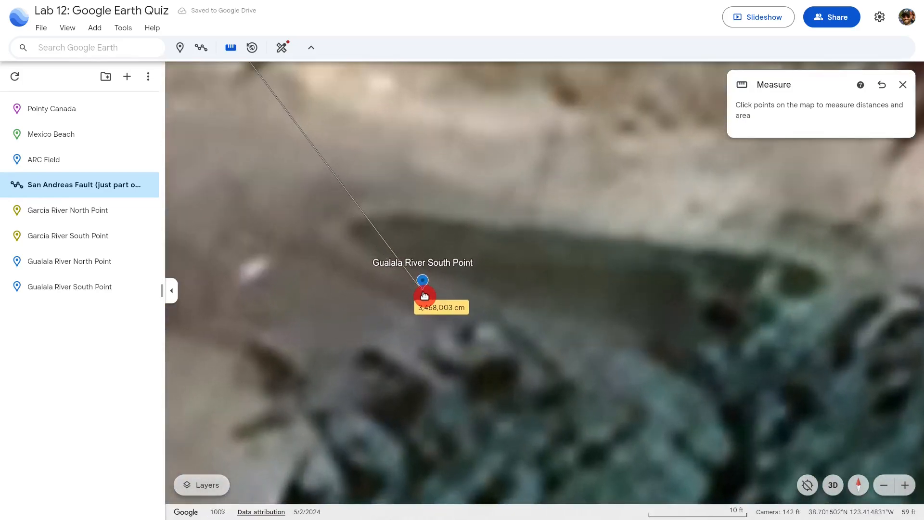
click(424, 296)
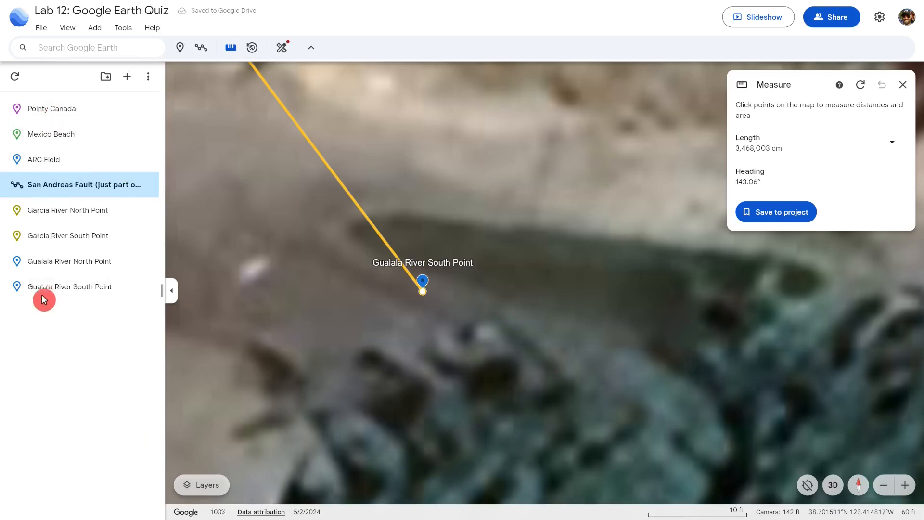
View the Garcia River South Point, and preview the project slideshow's first placemark before returning to the project
click(47, 236)
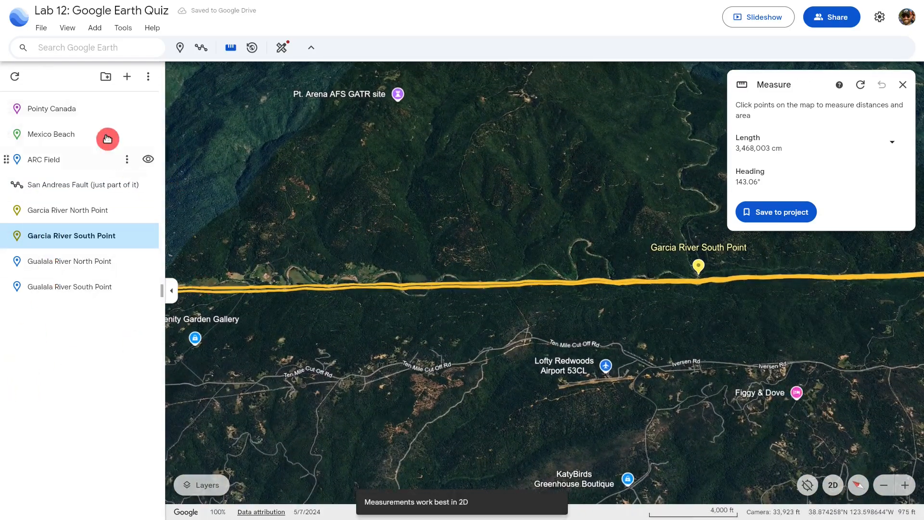
click(764, 21)
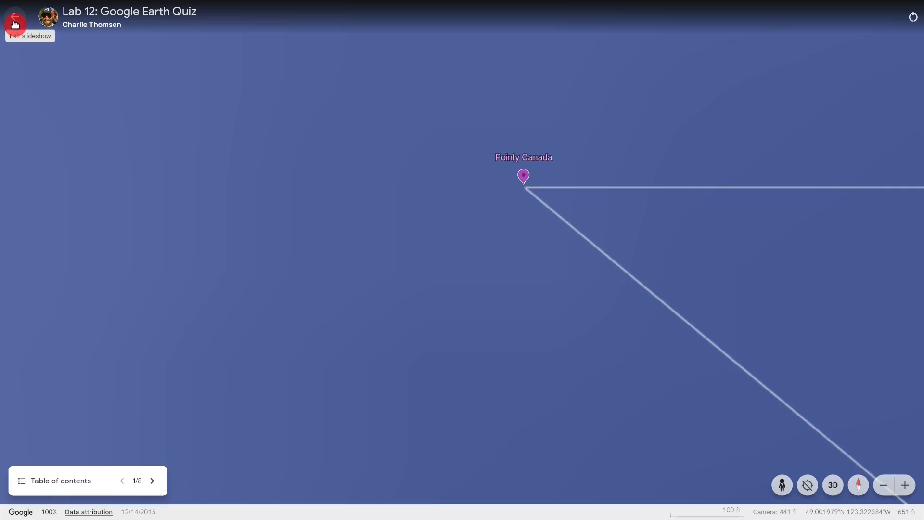
click(15, 25)
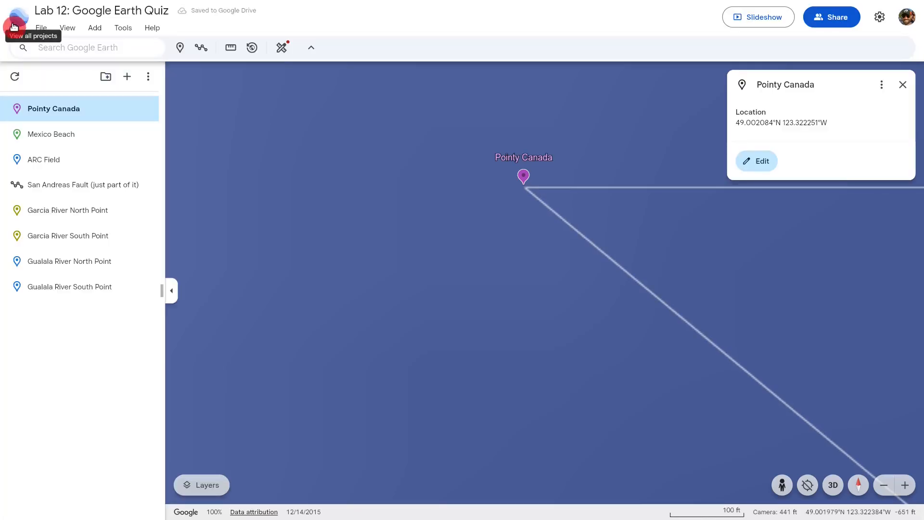
Measure a freehand three-segment path about 7,200 cm long west and south of the Pointy Canada placemark, and open its length unit choices
click(229, 50)
click(261, 152)
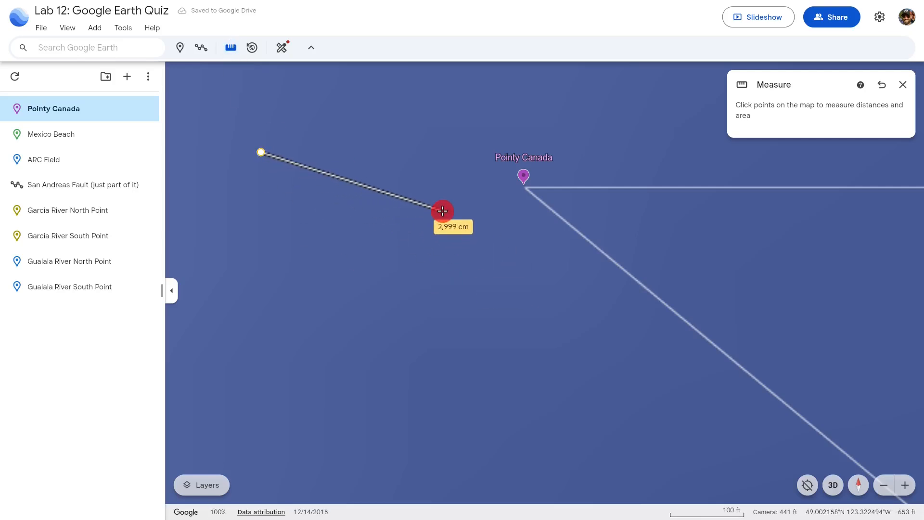
click(442, 211)
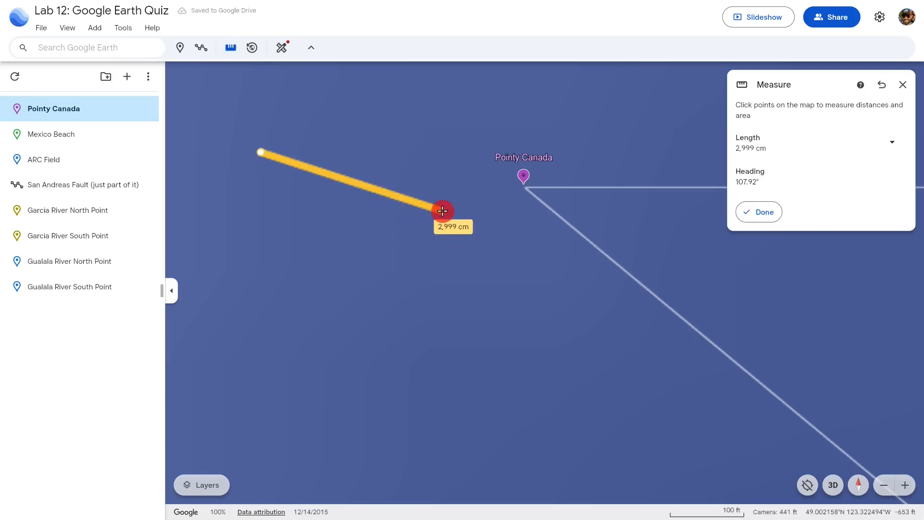
click(569, 298)
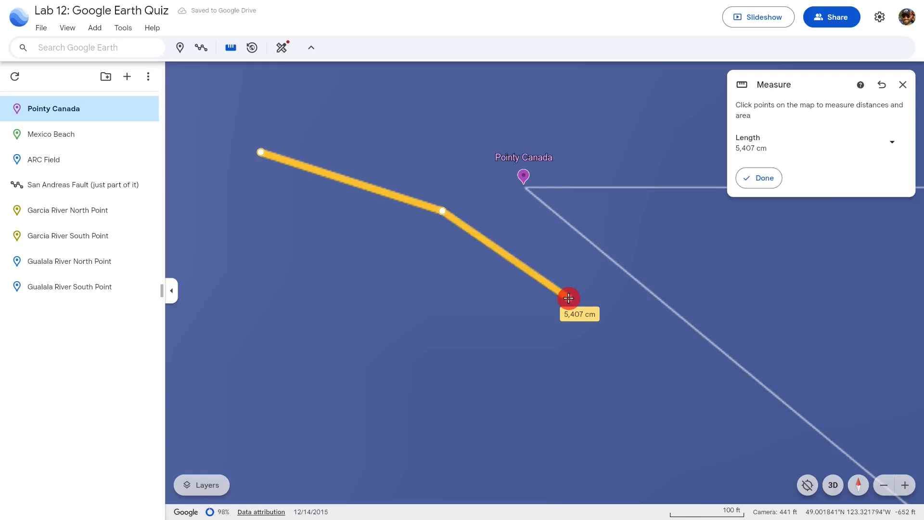
double_click(617, 402)
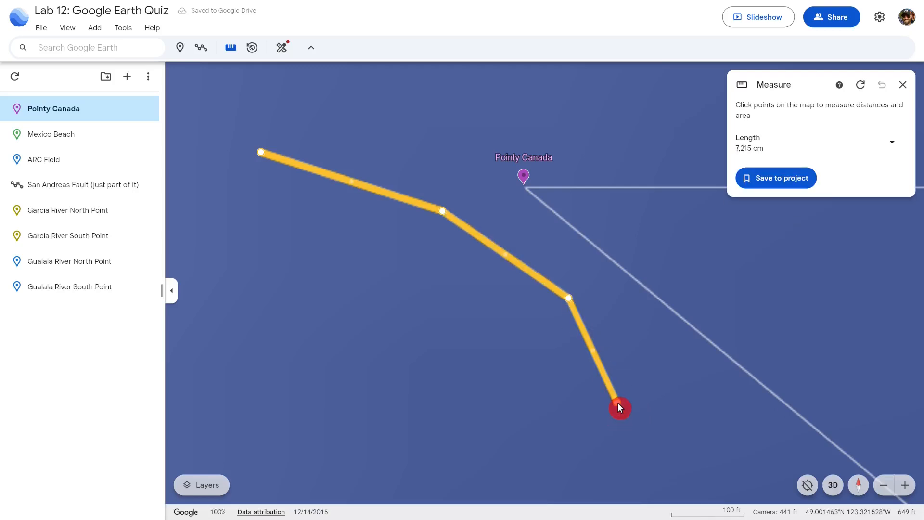
click(895, 146)
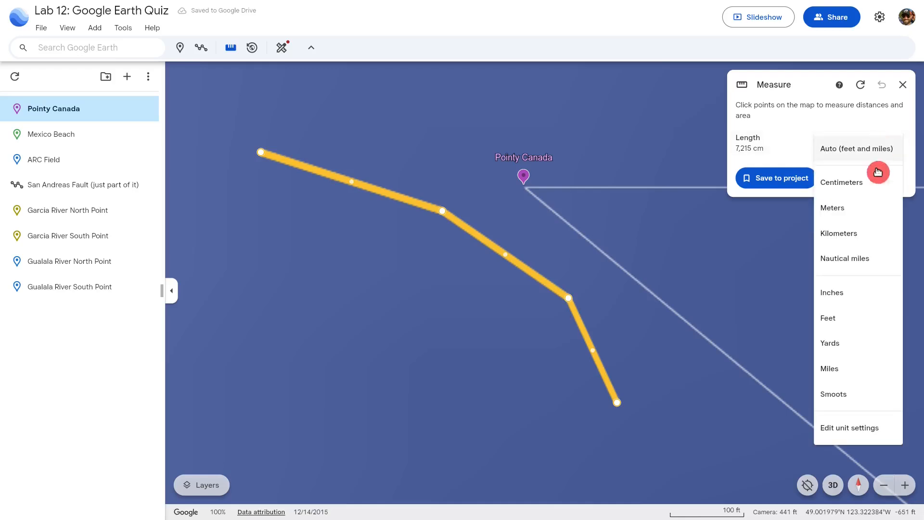